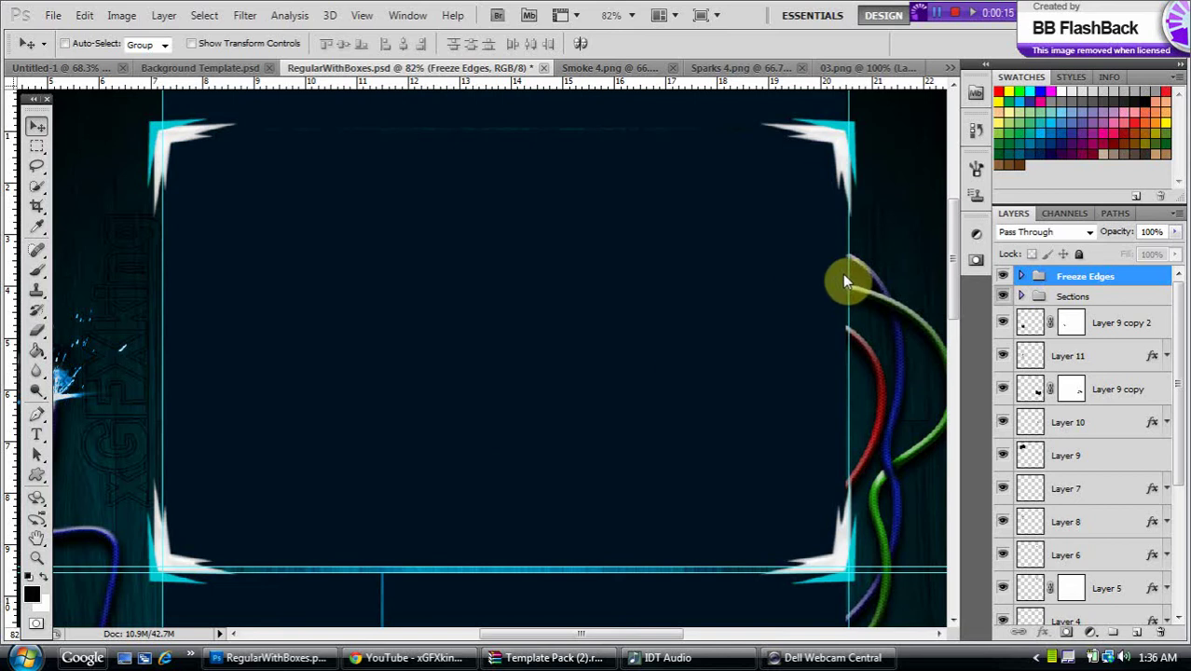
left_click(956, 194)
mouse_move(954, 212)
left_mouse_down()
mouse_move(951, 192)
mouse_move(951, 258)
mouse_move(949, 213)
left_mouse_up()
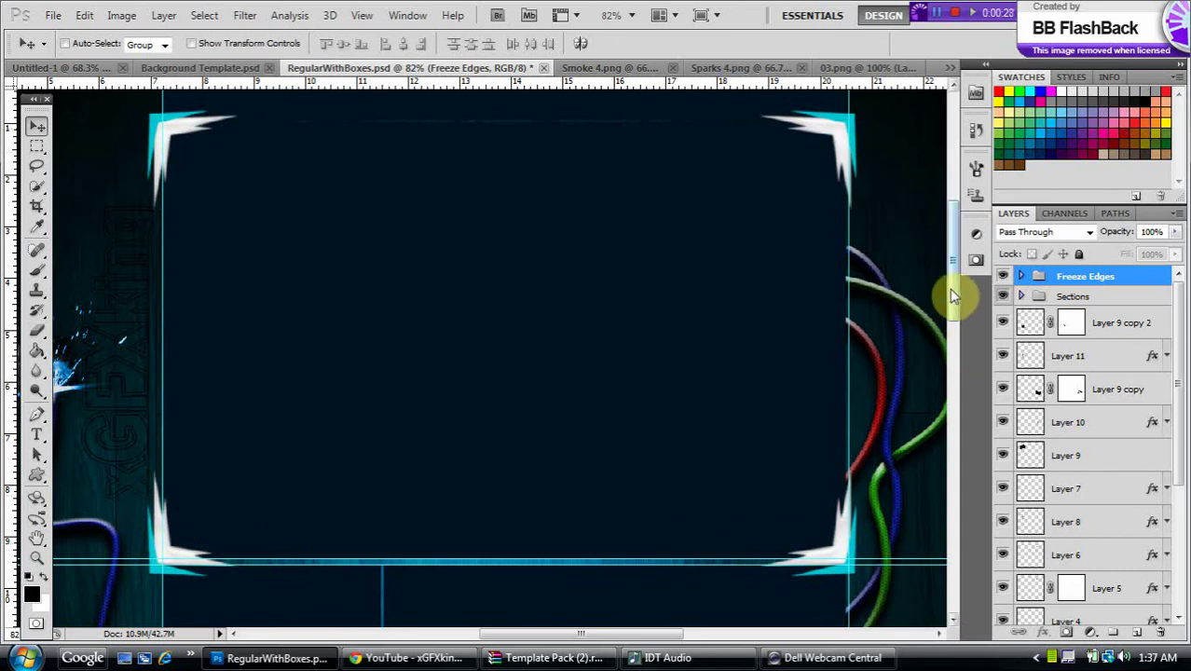
scroll(951, 284, "up", 1)
scroll(948, 286, "down", 1)
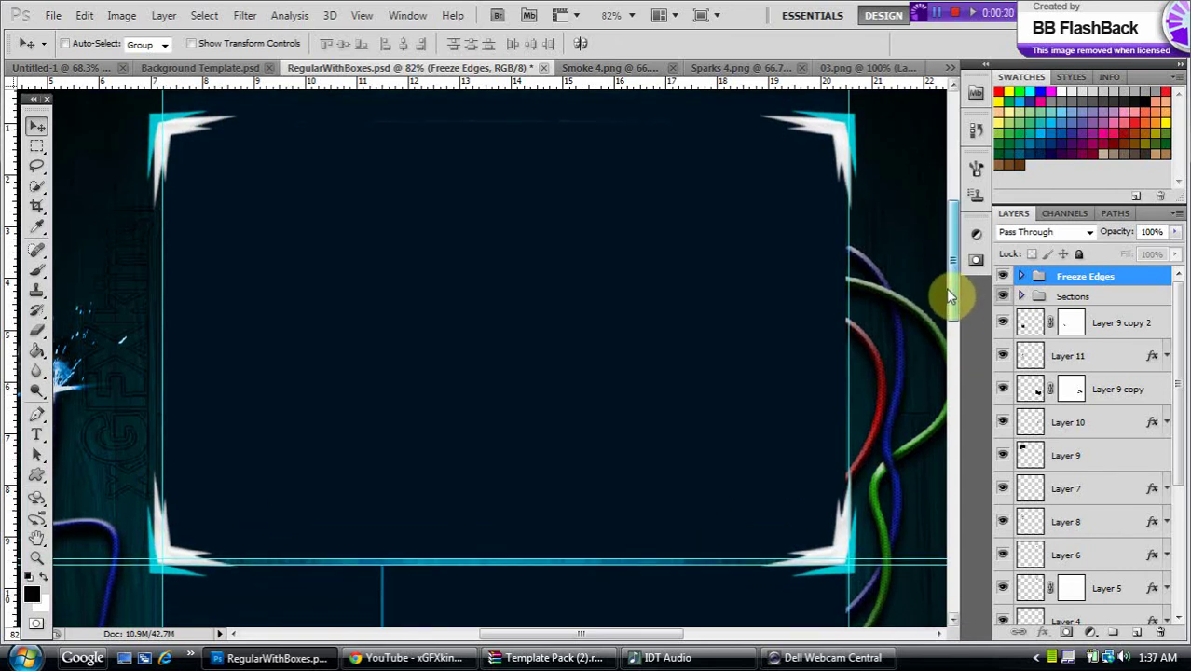
scroll(948, 295, "up", 1)
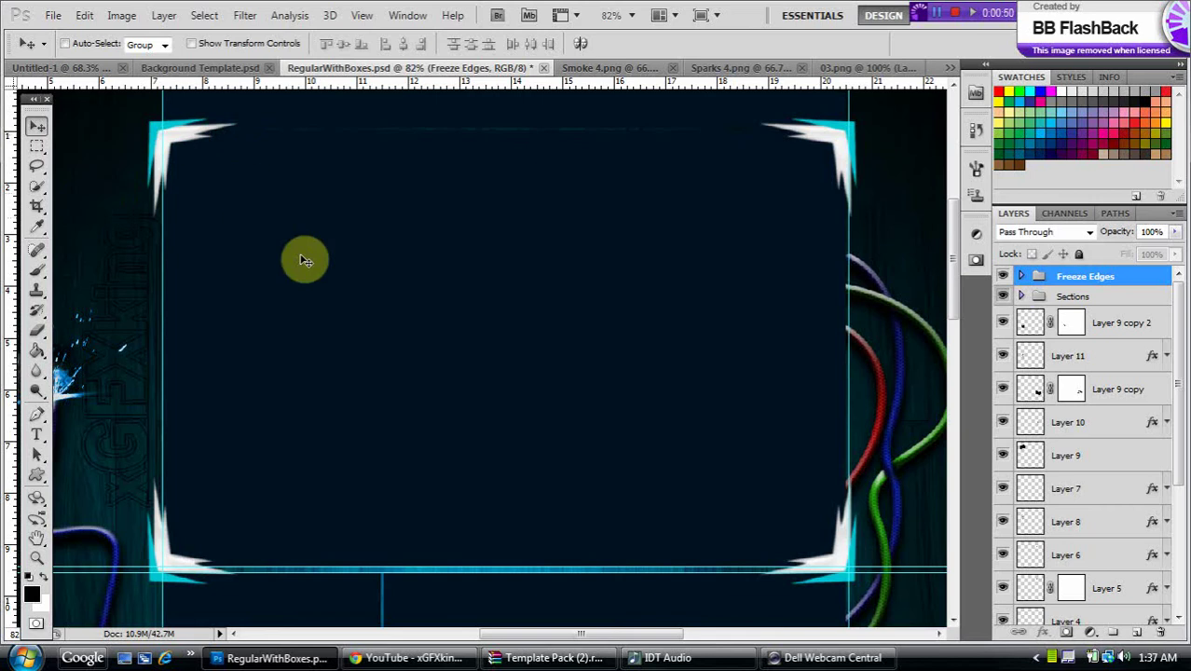
Step: Create a new 1280 by 720 pixel RGB document at 72 pixels/inch with a white background
left_click(51, 16)
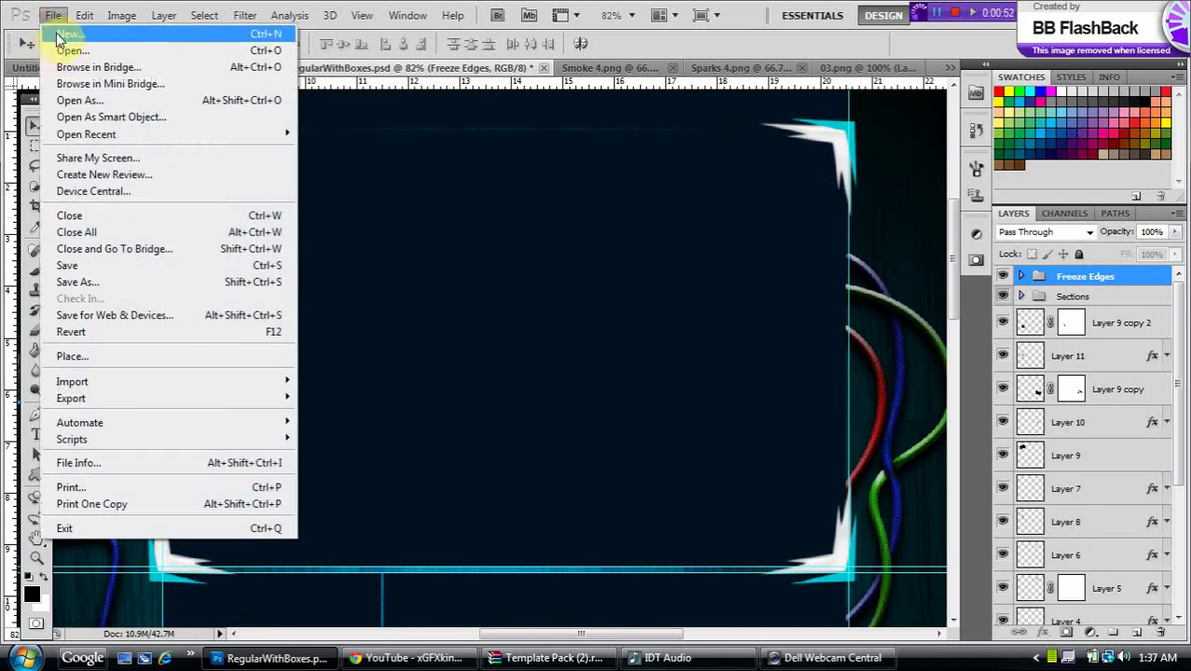
left_click(65, 34)
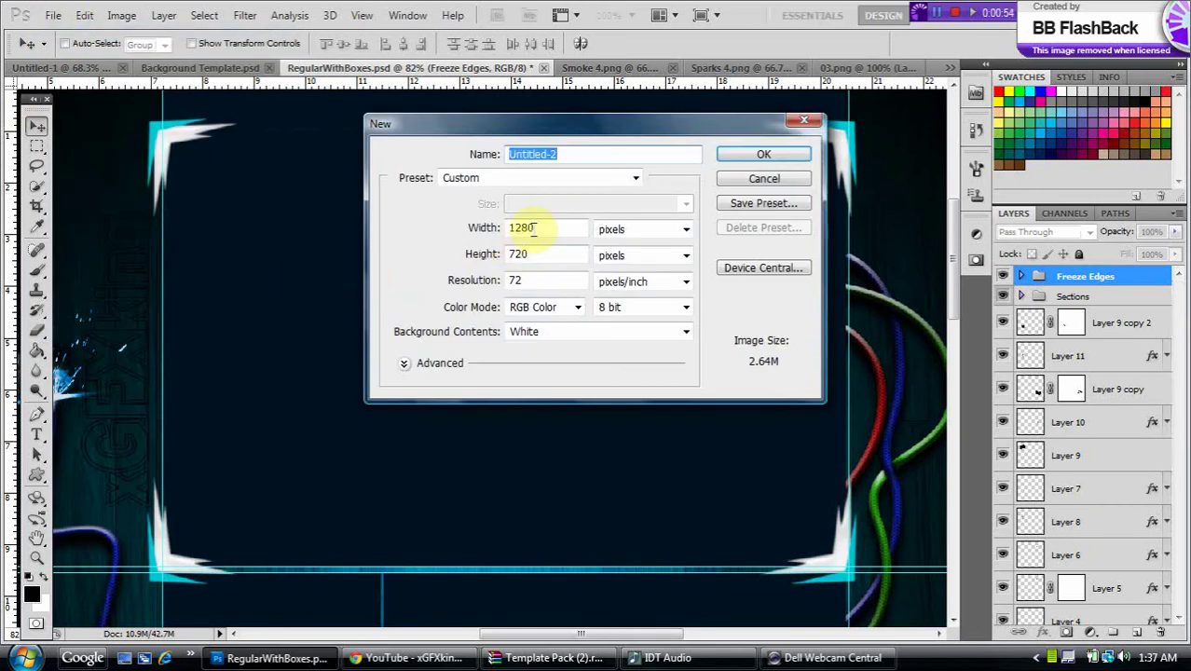
left_click_drag(543, 229, 505, 255)
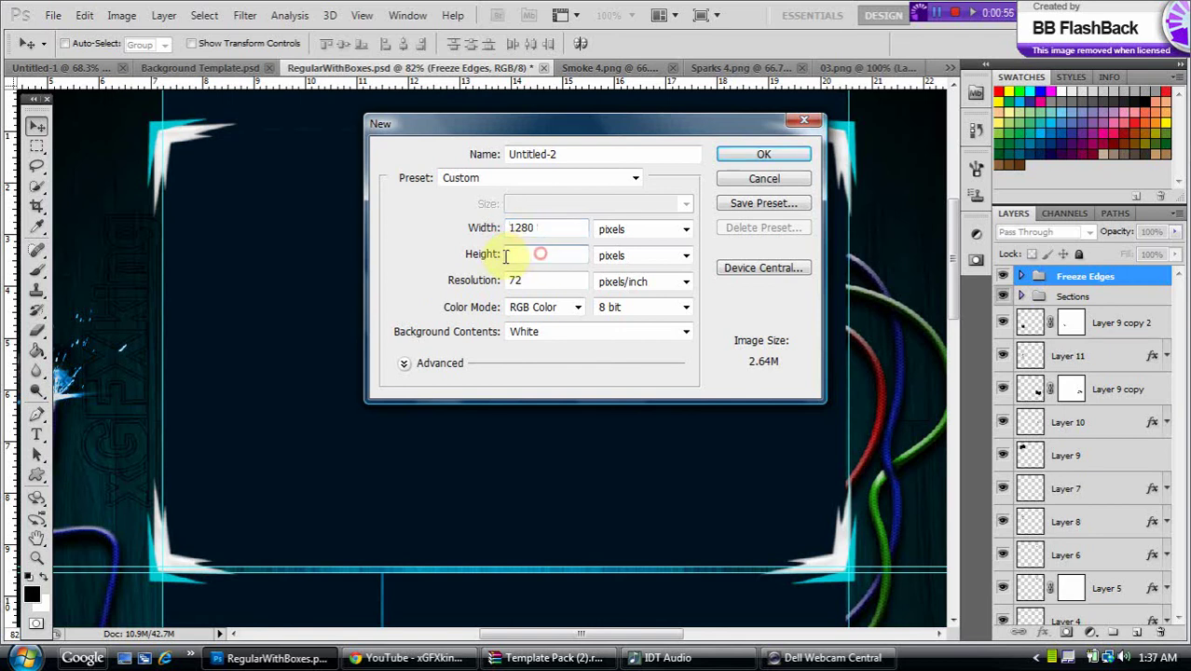
left_click(742, 160)
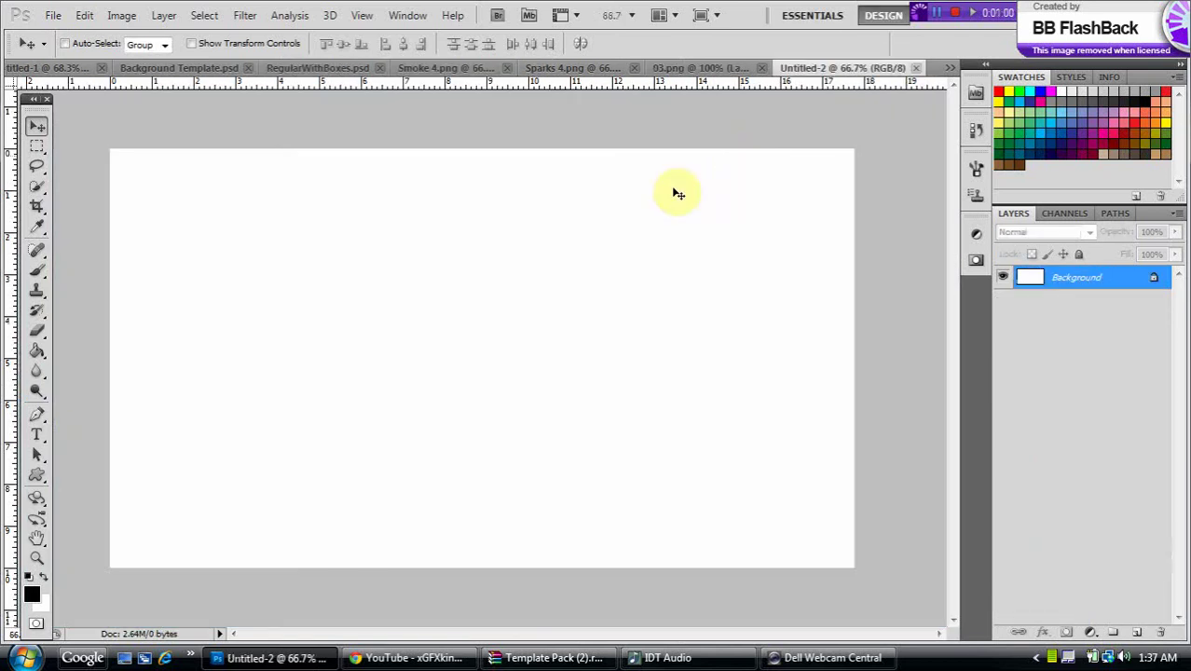
Step: Convert the locked Background into the regular layer Layer 0 and add a new empty layer above it
left_click(37, 415)
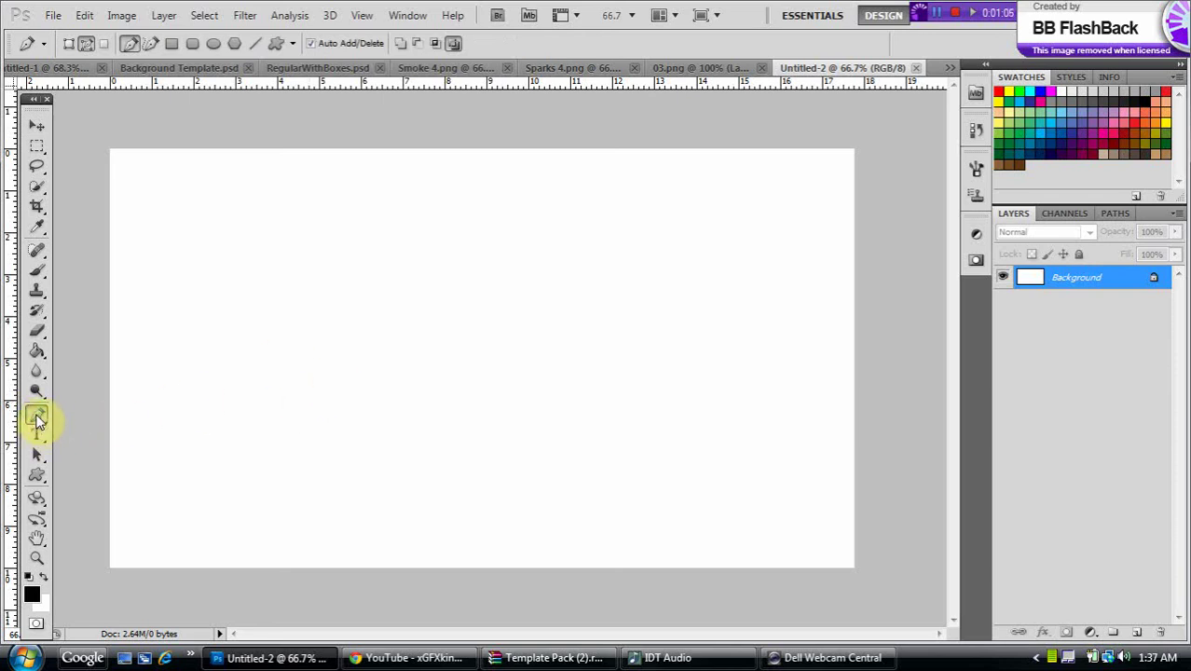
left_click(327, 232)
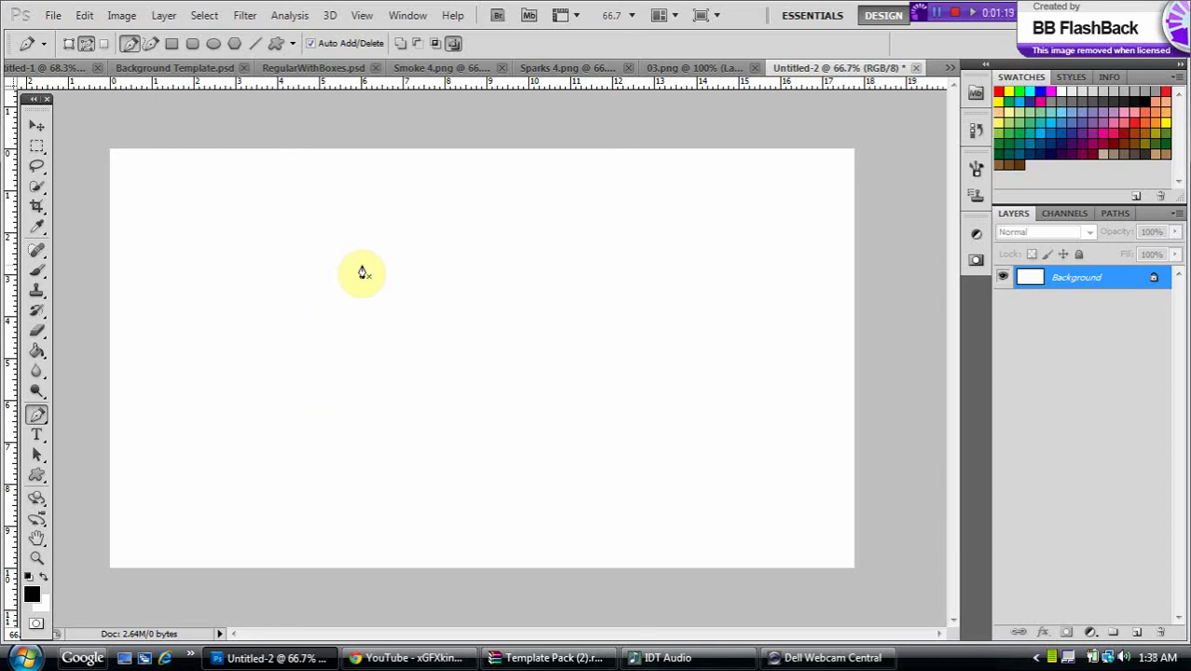
double_click(1077, 279)
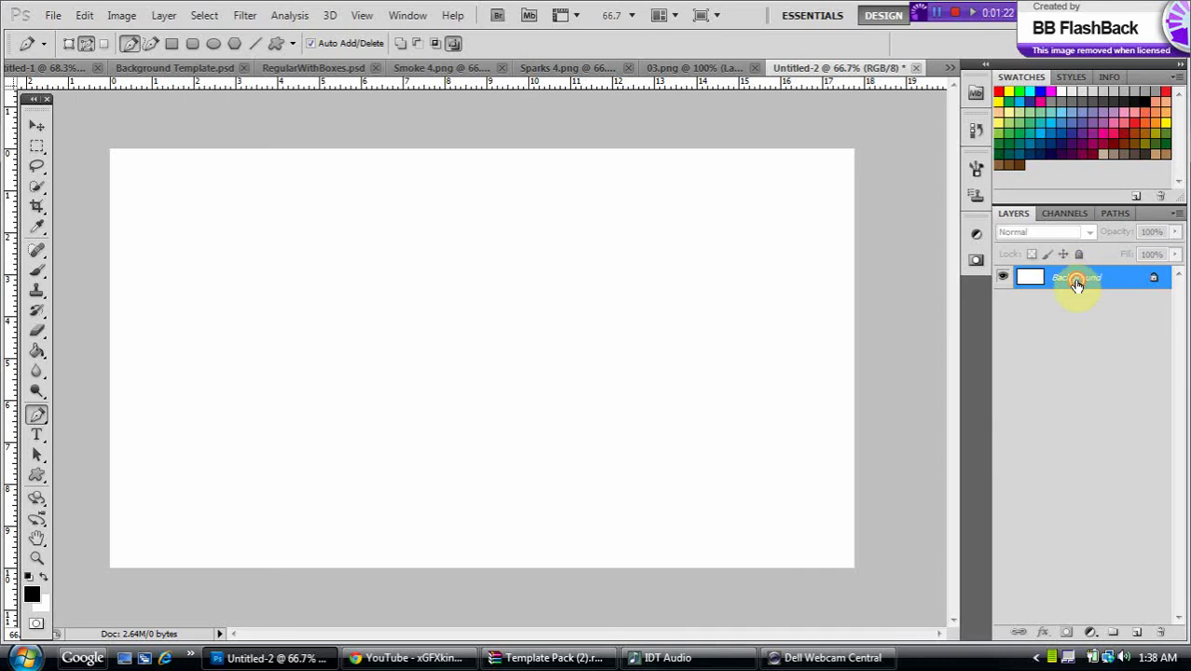
double_click(1077, 281)
left_click(717, 212)
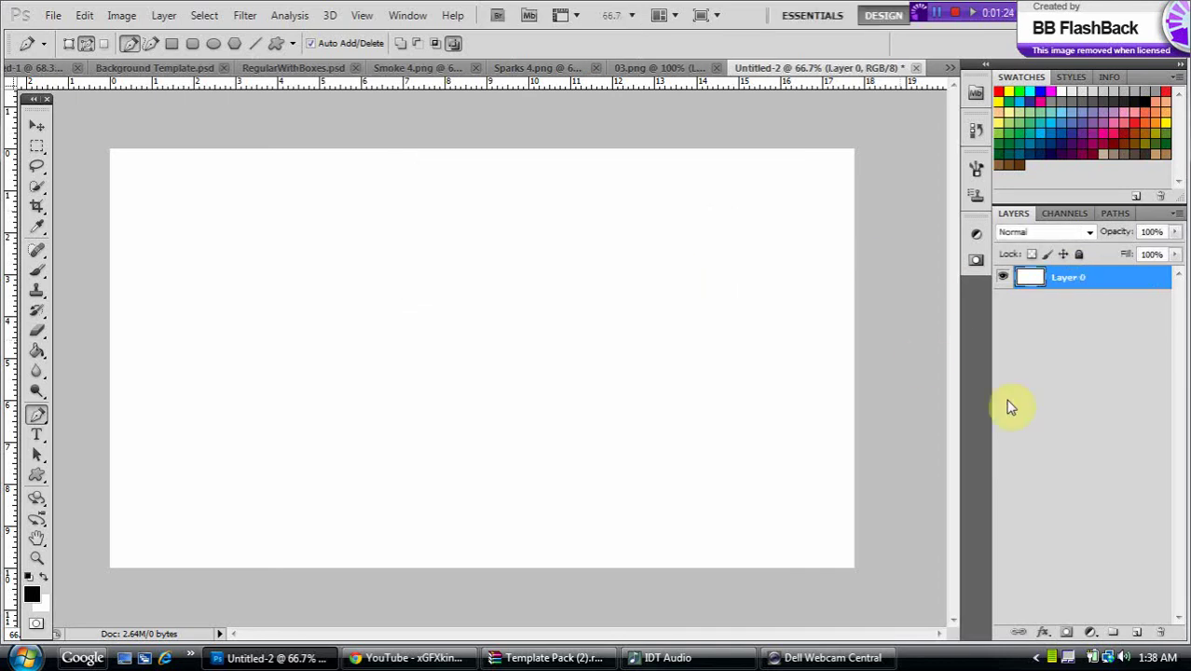
left_click(1140, 634)
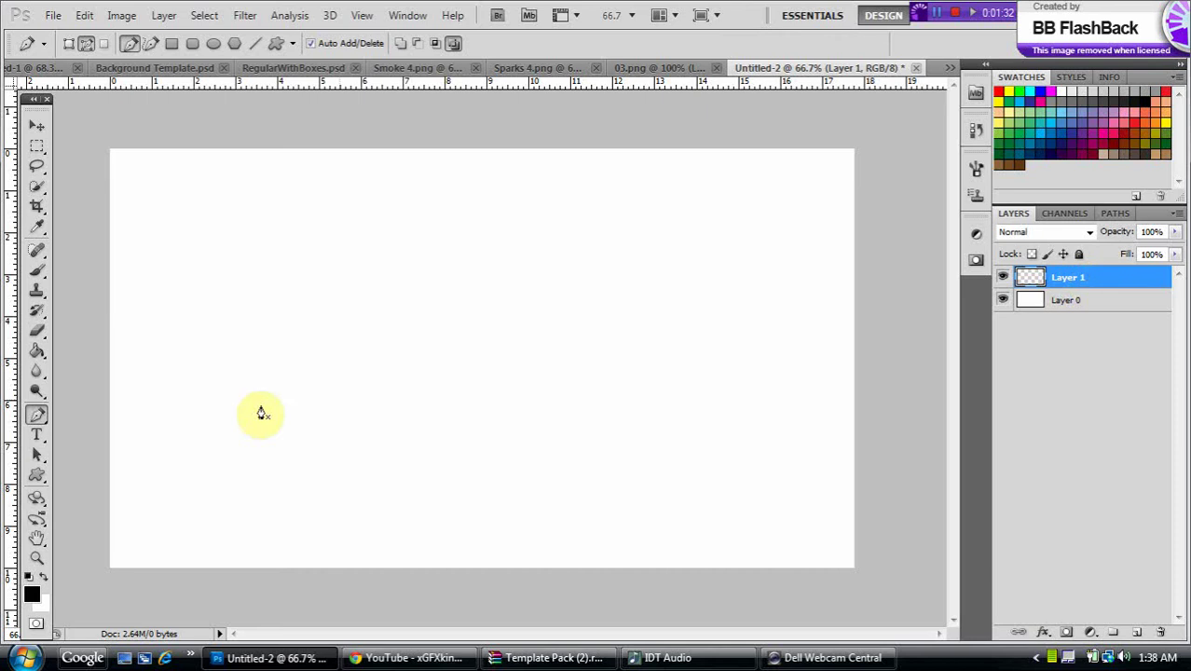
Step: Draw a closed two-pronged spike path about 5 inches tall with the Pen tool, slanted at the top and pointing down
left_click(328, 252)
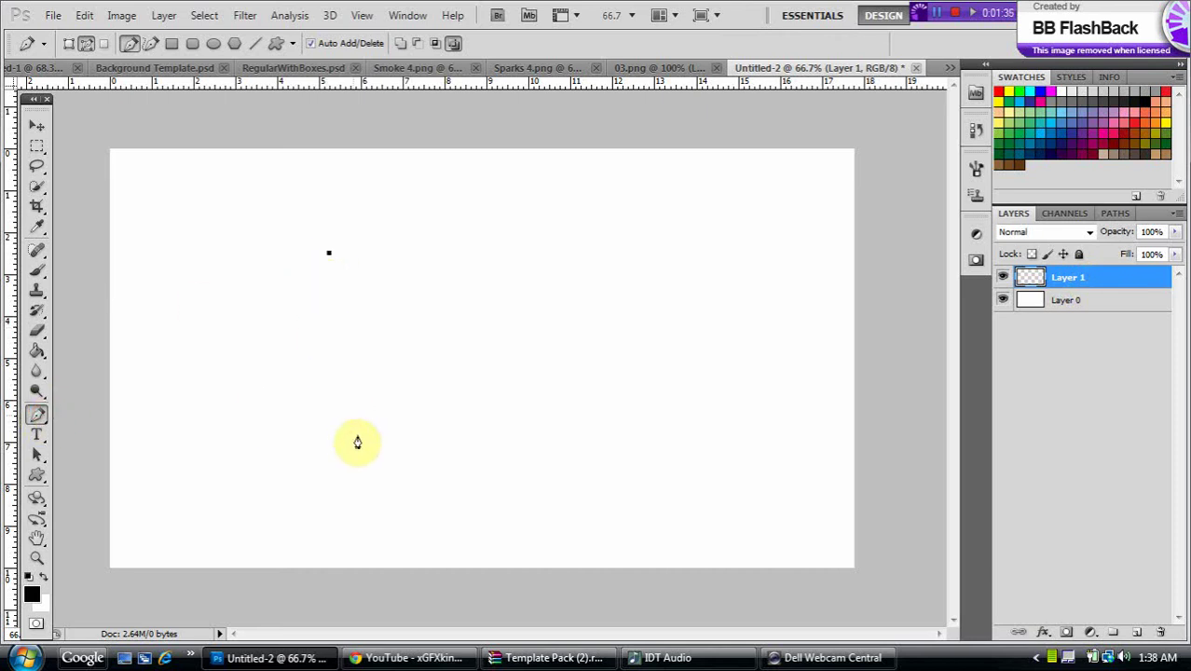
left_click(326, 477)
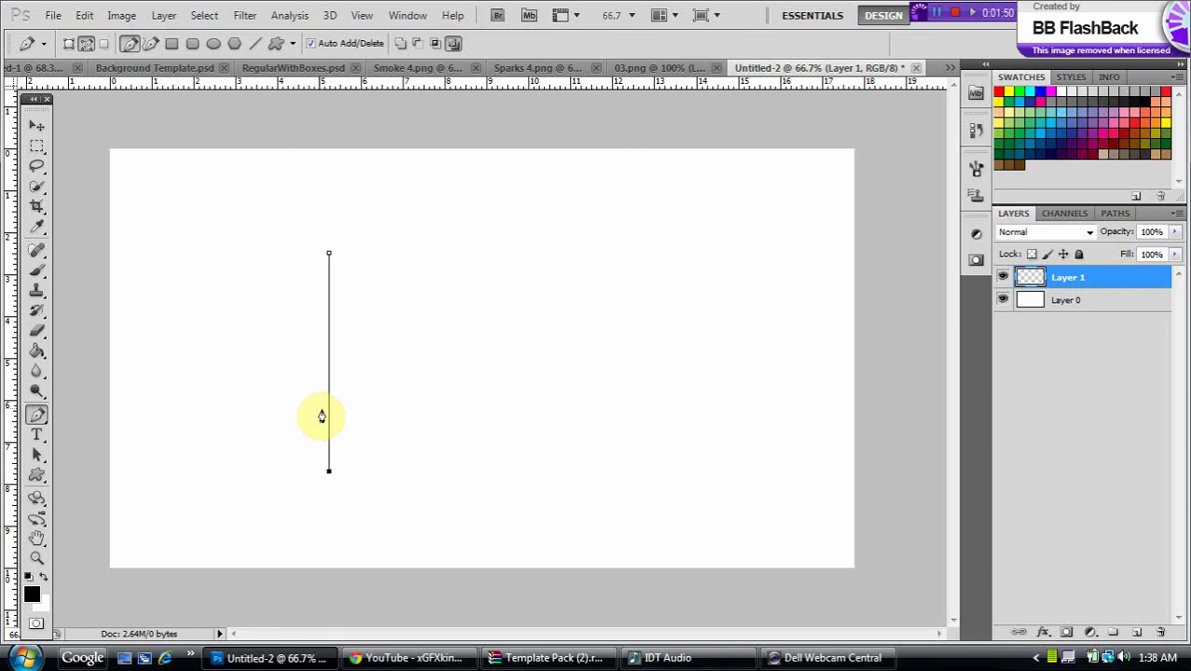
left_click(343, 356)
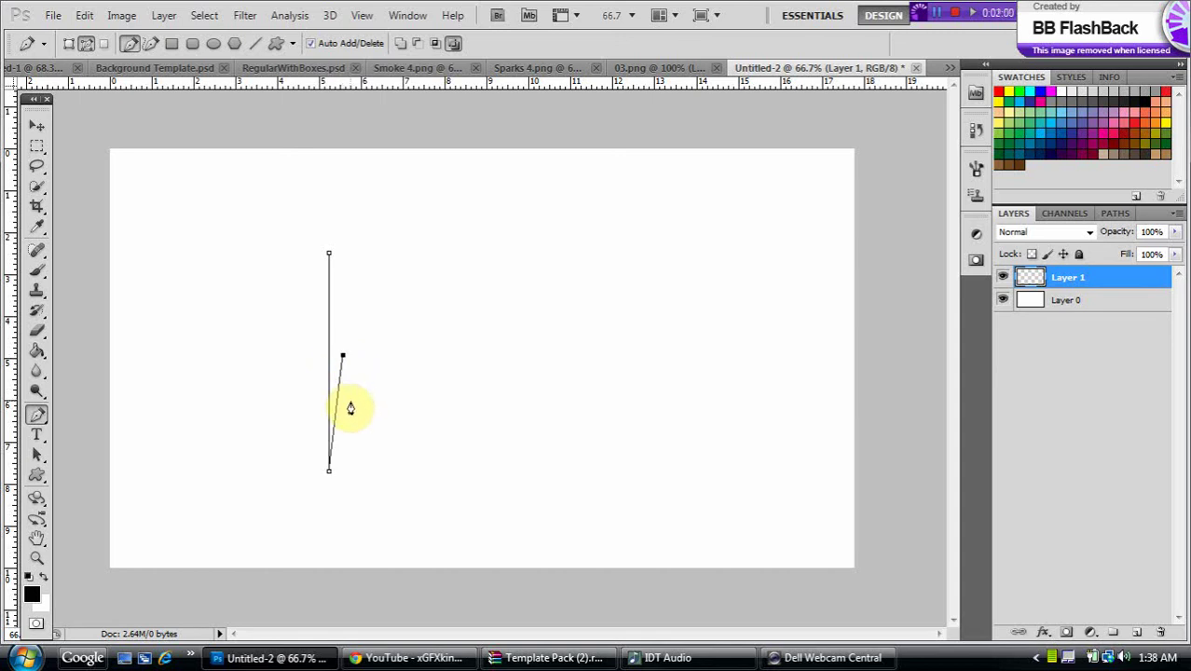
left_click(362, 284)
left_click(329, 256)
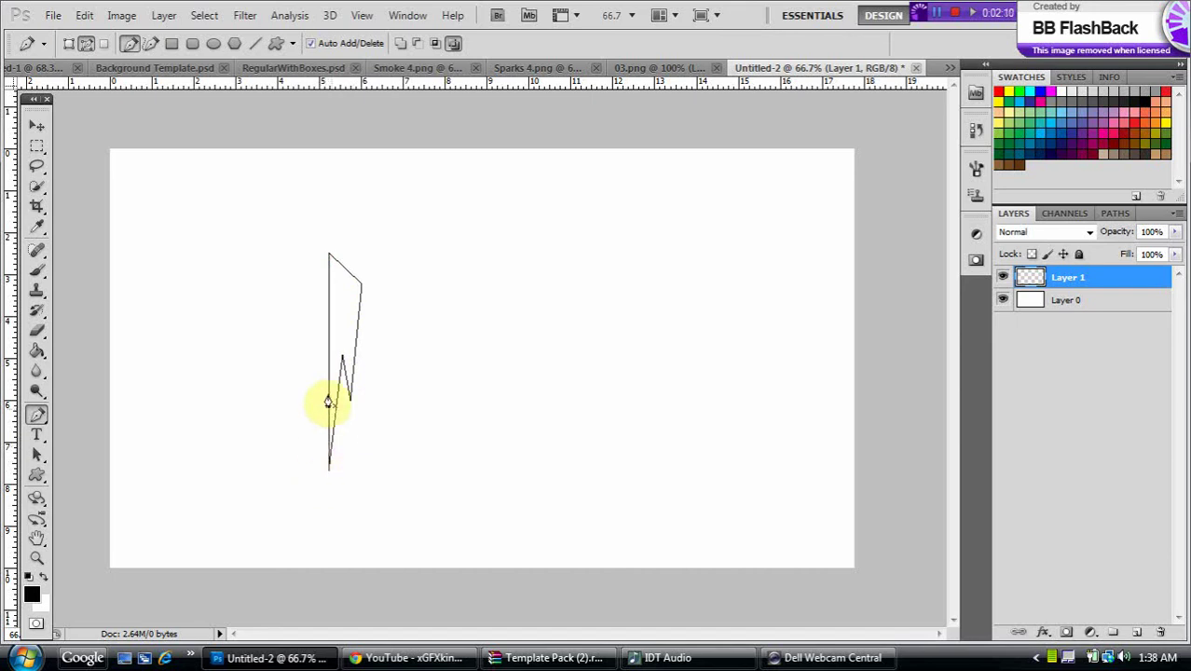
Step: Turn the spike path into a new anti-aliased selection with a feather radius of 0 pixels
right_click(343, 315)
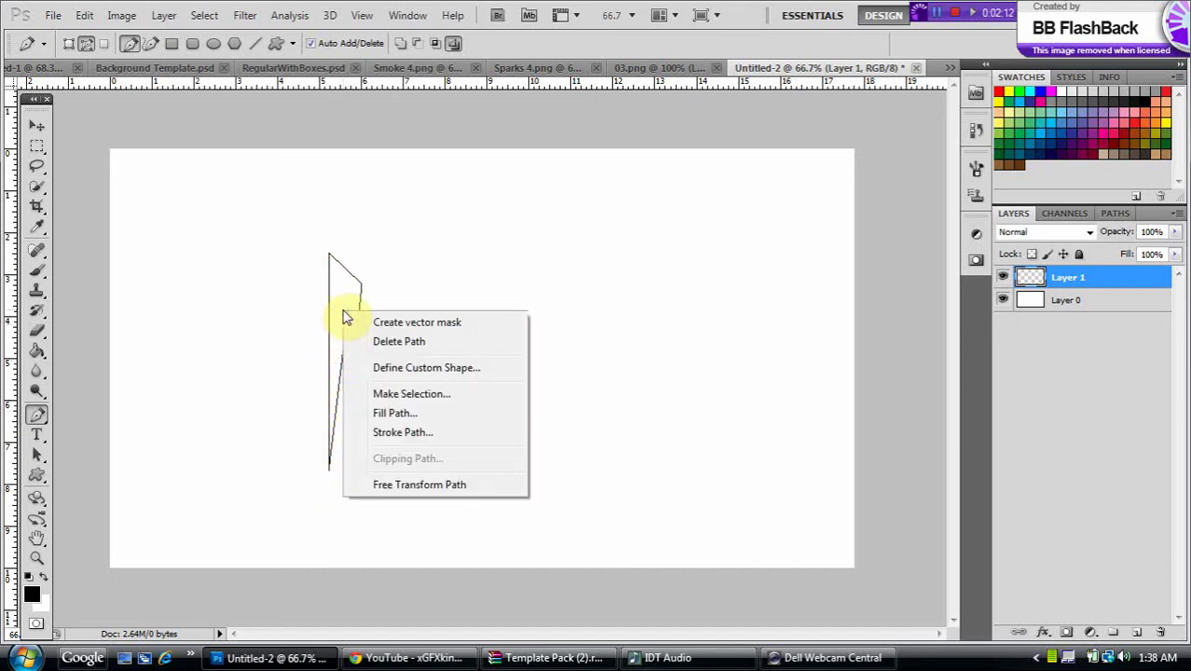
left_click(377, 399)
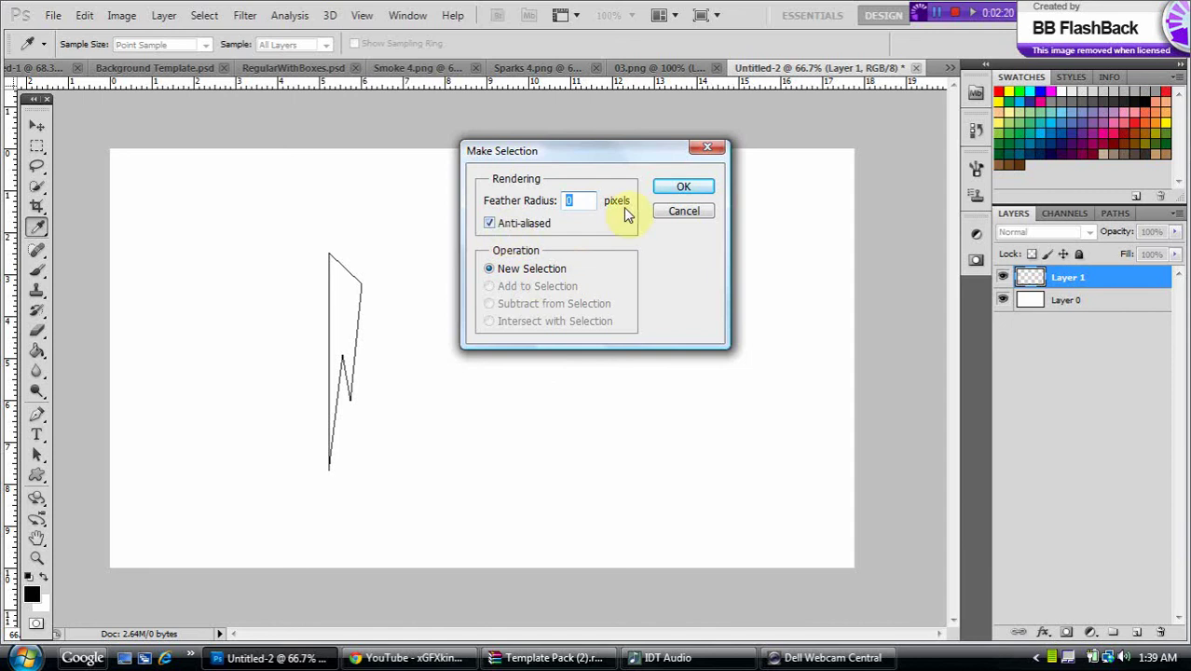
left_click(681, 188)
key("p")
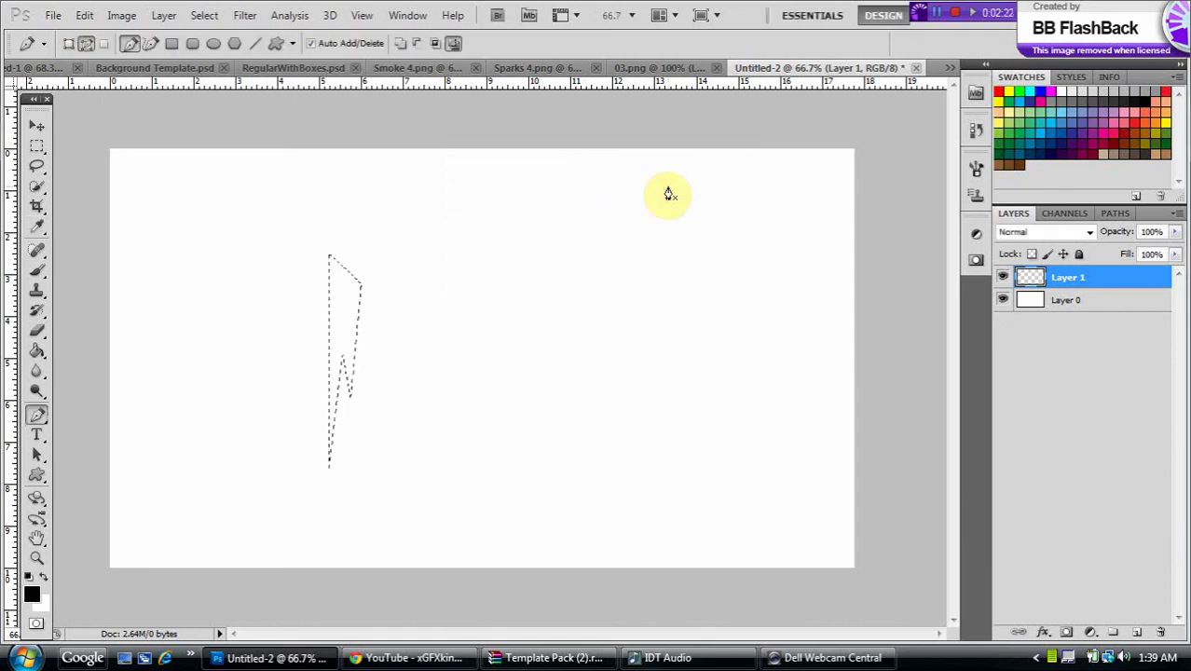
Step: Fill the spike selection with black (#000000) using the Paint Bucket on Layer 1, and deselect it
left_click(37, 352)
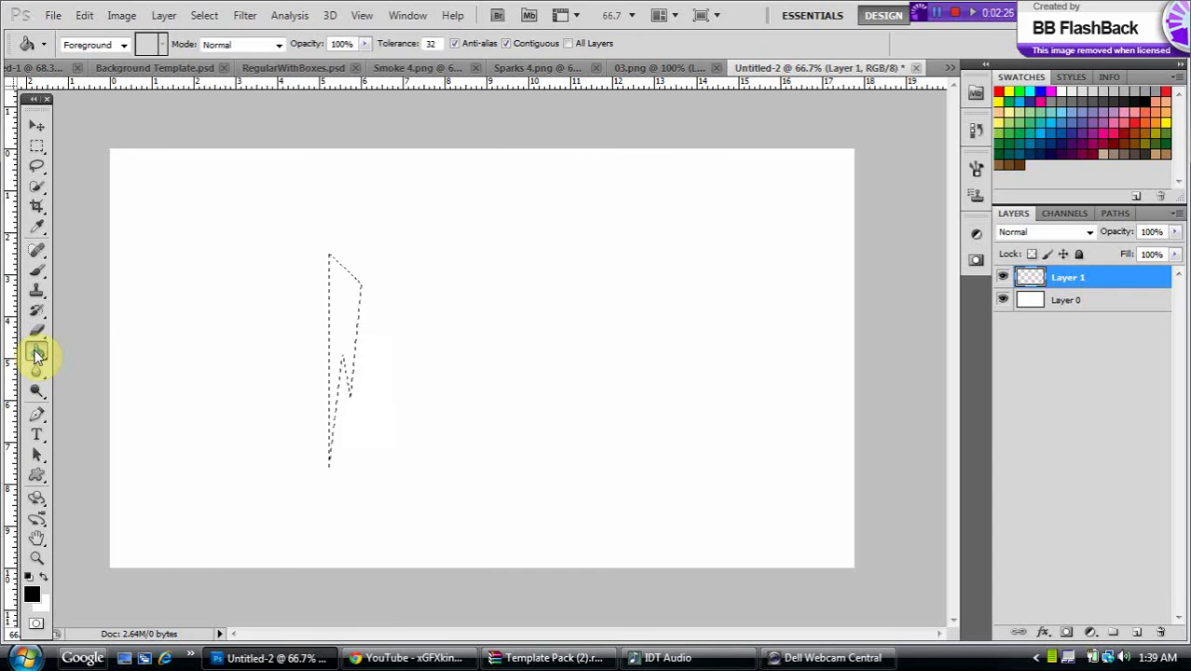
left_click(38, 353)
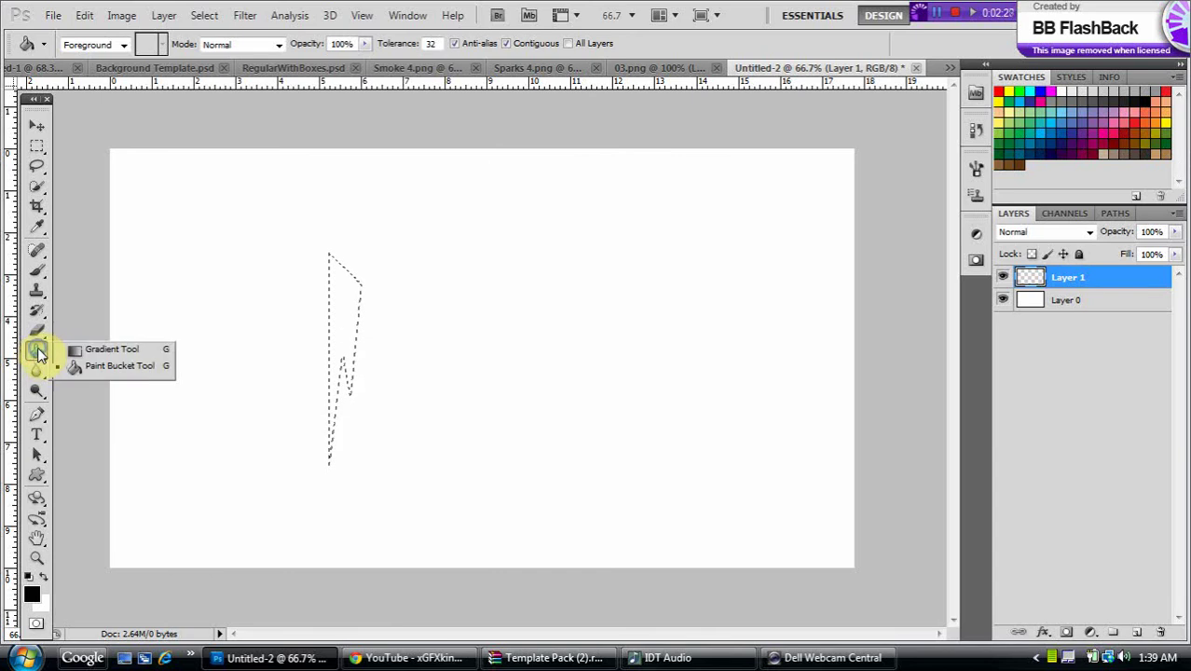
left_click(86, 368)
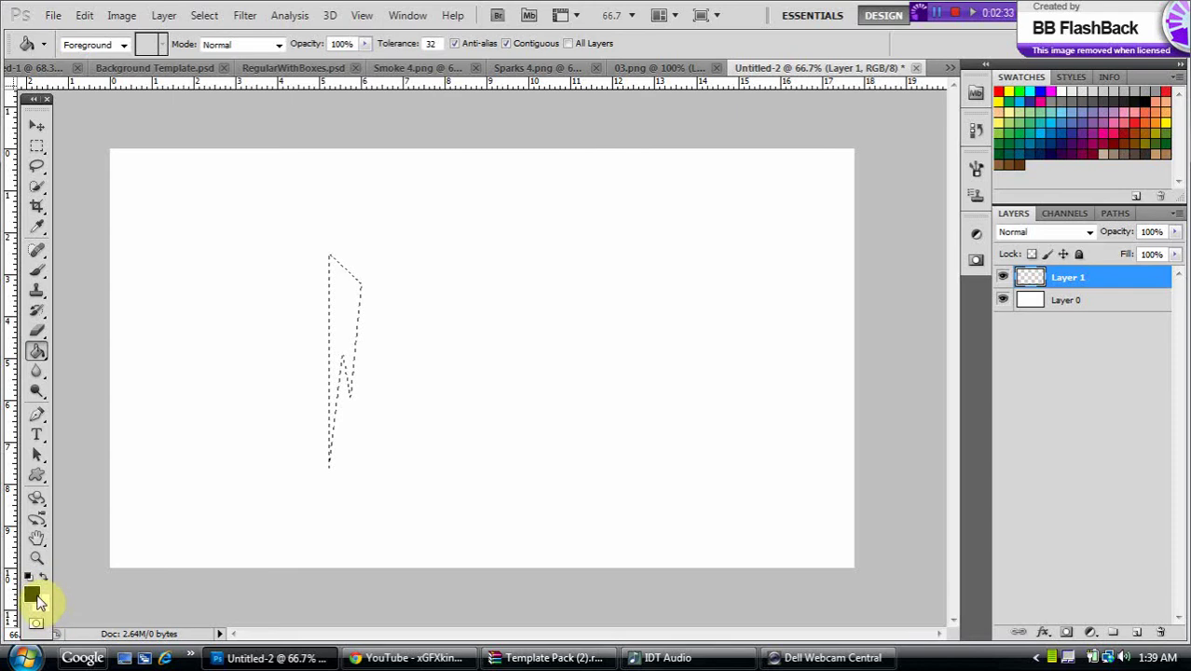
left_click(35, 593)
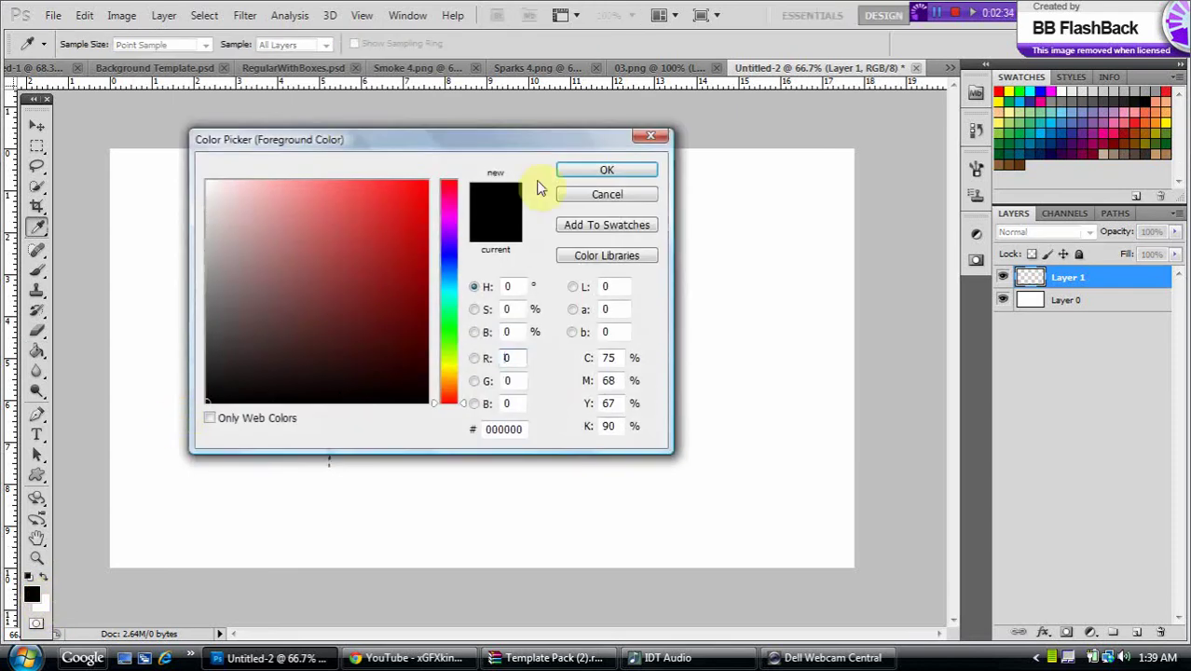
left_click(587, 174)
left_click(343, 308)
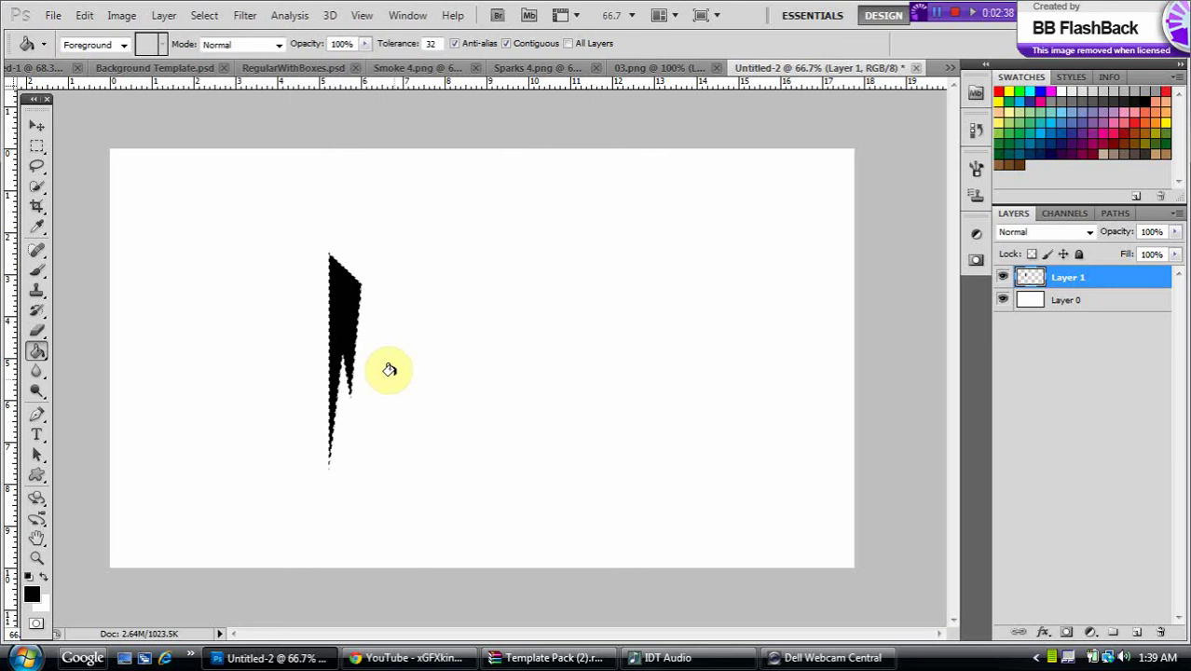
key("ctrl+d")
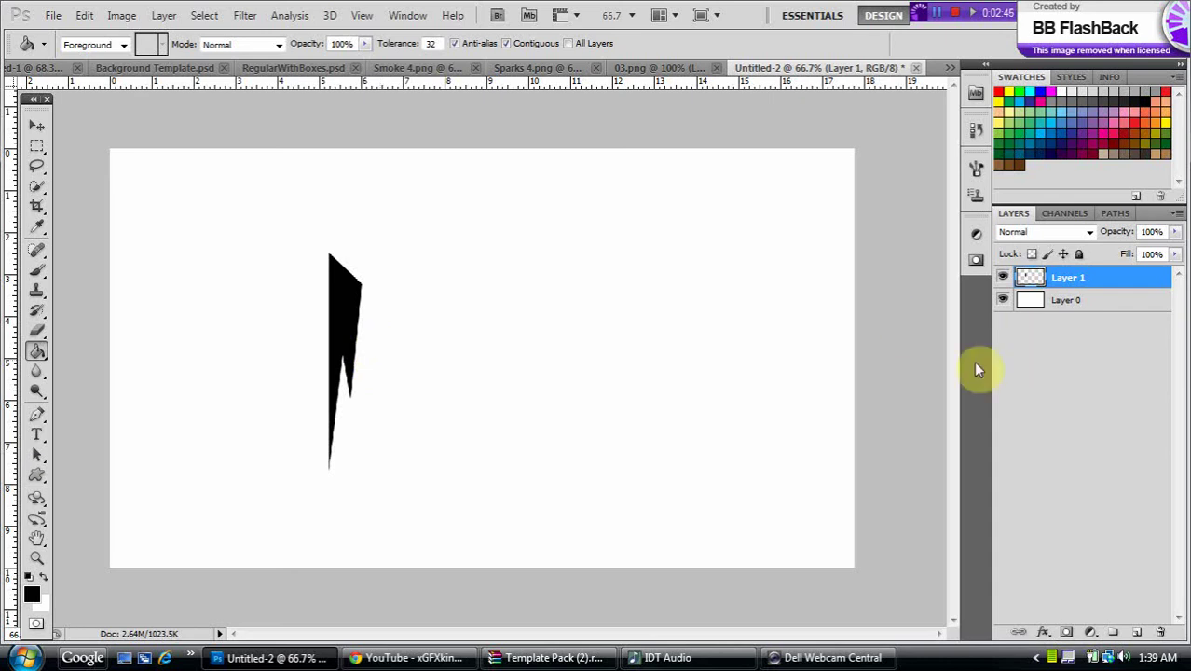
Step: Duplicate the black spike's layer and move the copy to the right of the original
key("ctrl+j")
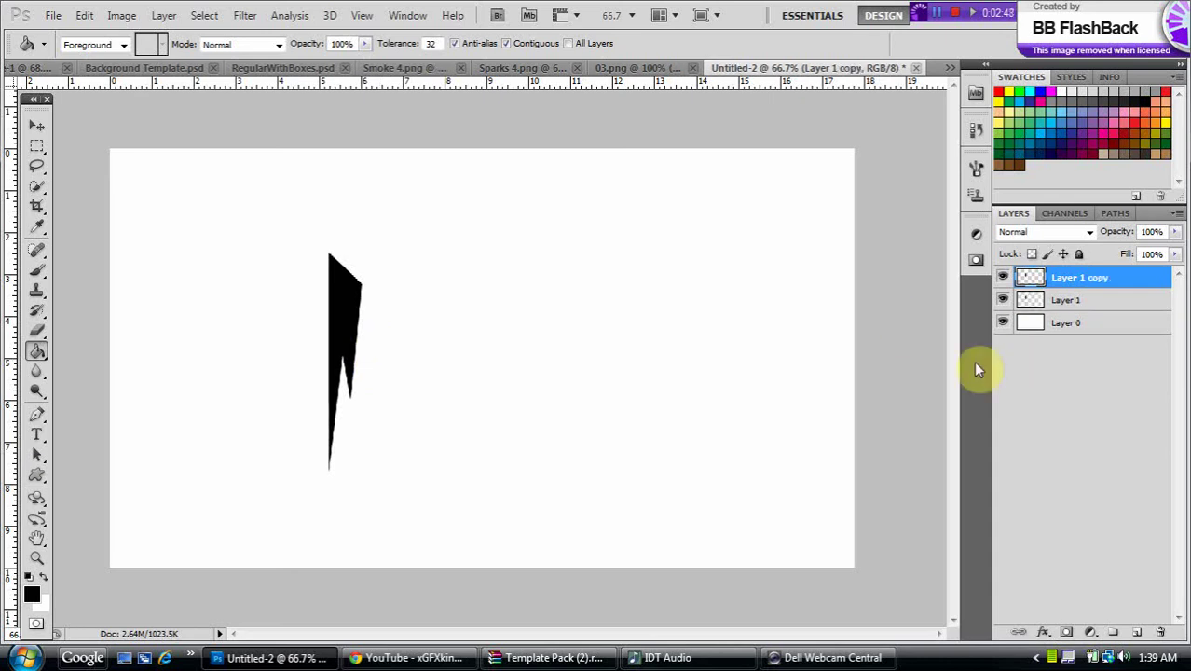
left_click(36, 126)
left_click_drag(340, 300, 433, 306)
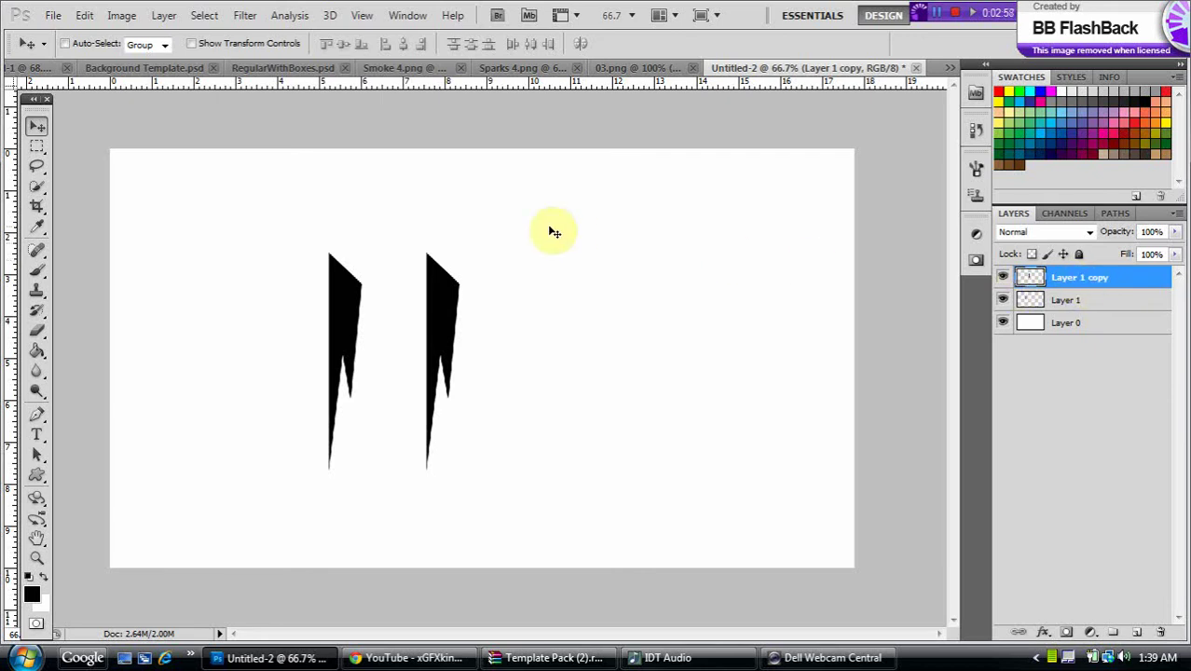
Step: Flip the duplicated spike horizontally so it mirrors the original
left_click(90, 18)
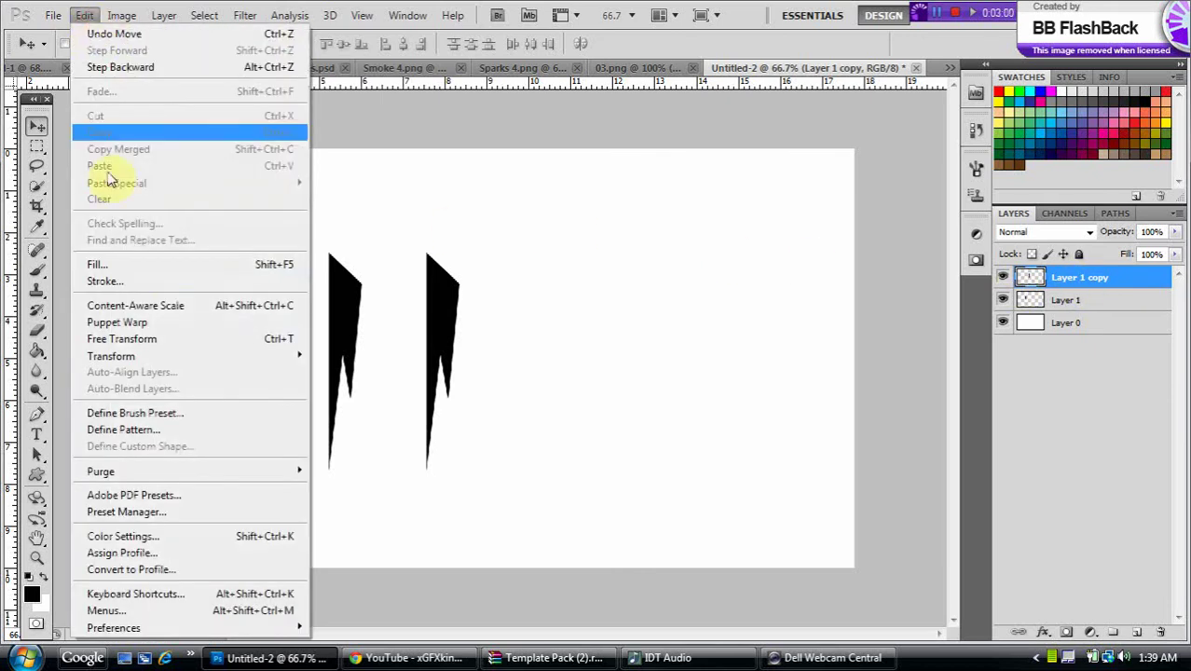
mouse_move(179, 359)
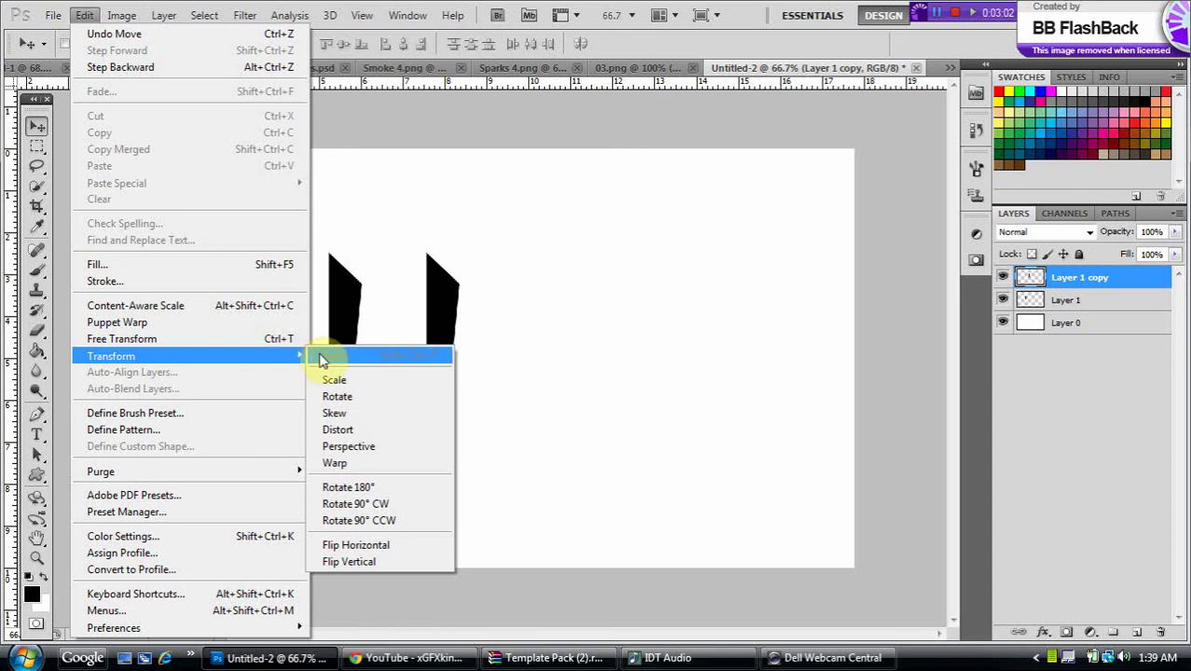
left_click(348, 546)
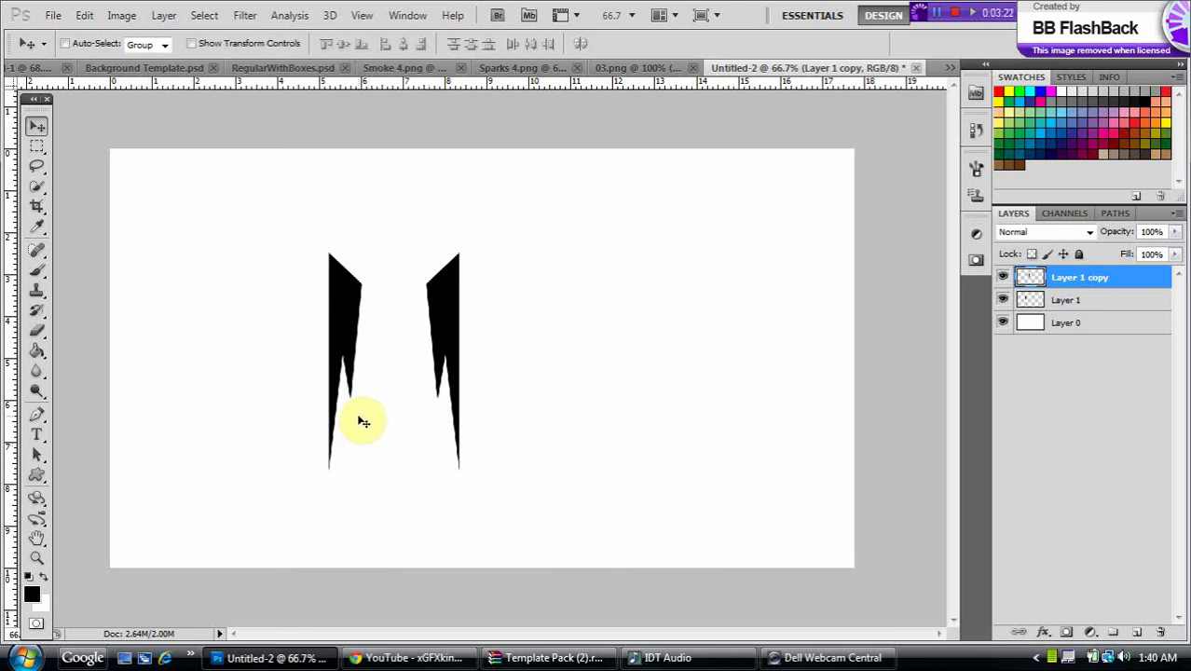
Step: Rotate the mirrored spike to -91.60° with Free Transform and fit its wide end against the original spike's upper end to form a corner
key("ctrl+t")
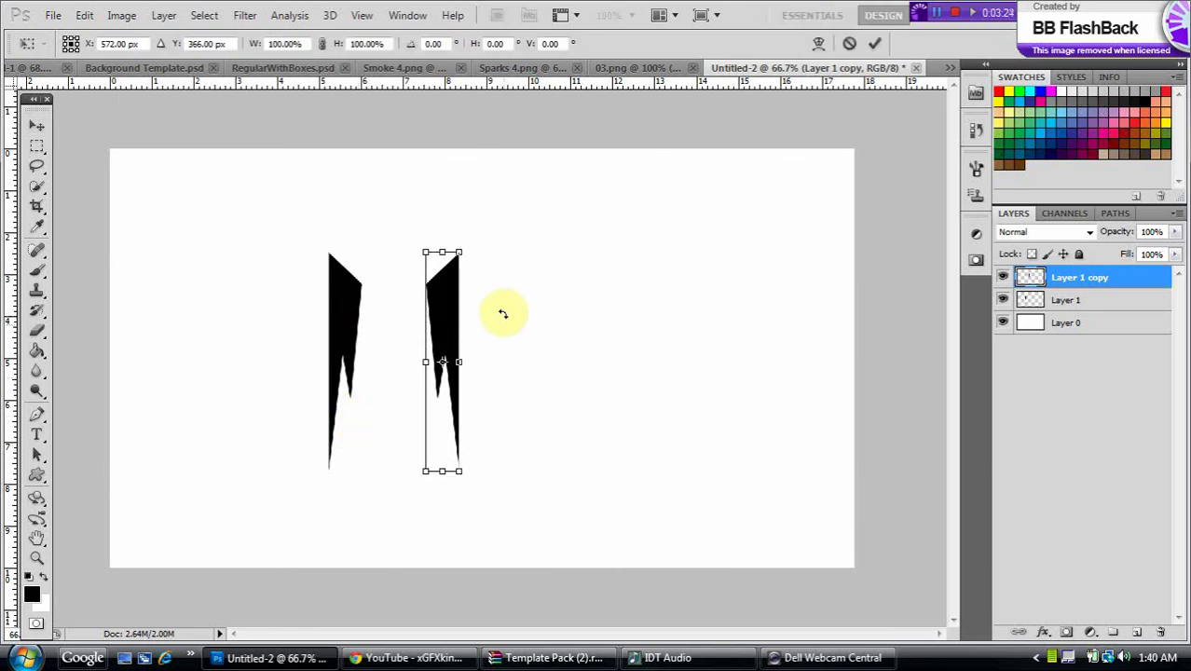
left_click_drag(507, 336, 376, 238)
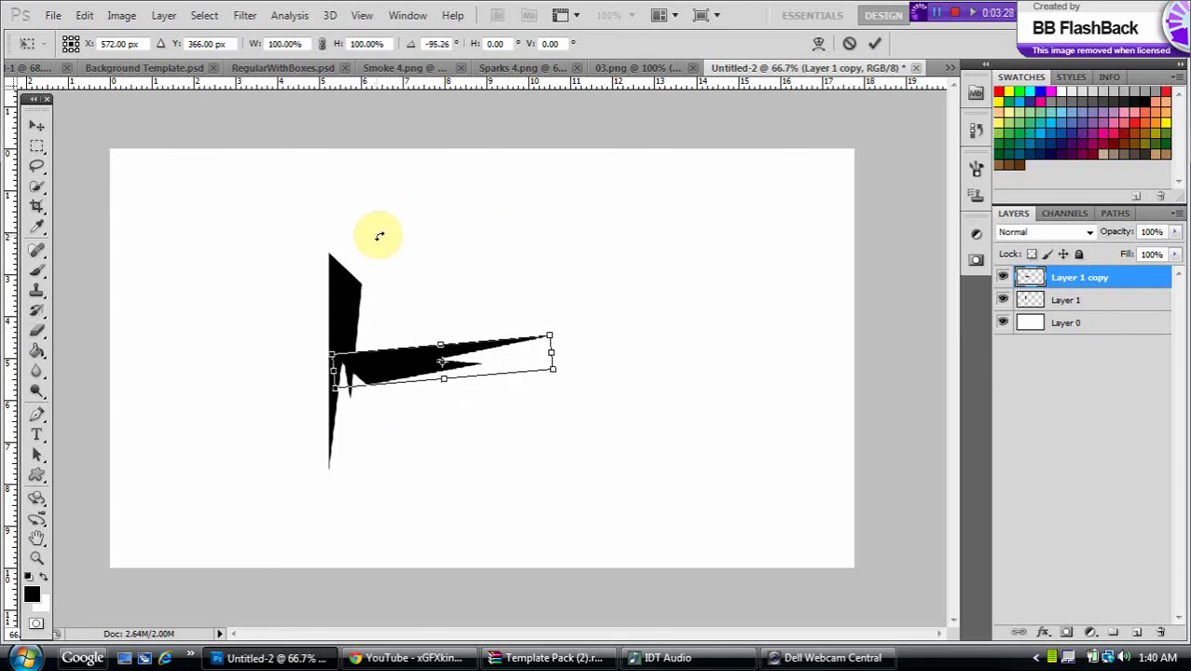
left_click_drag(386, 372, 391, 279)
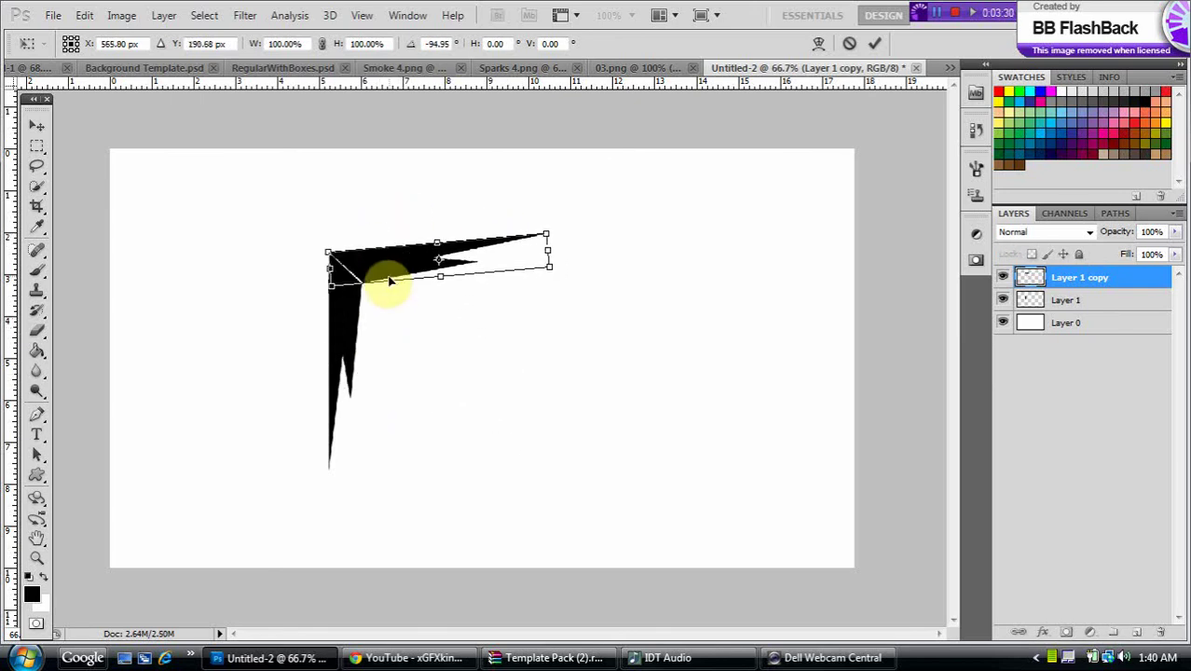
left_click_drag(555, 250, 616, 268)
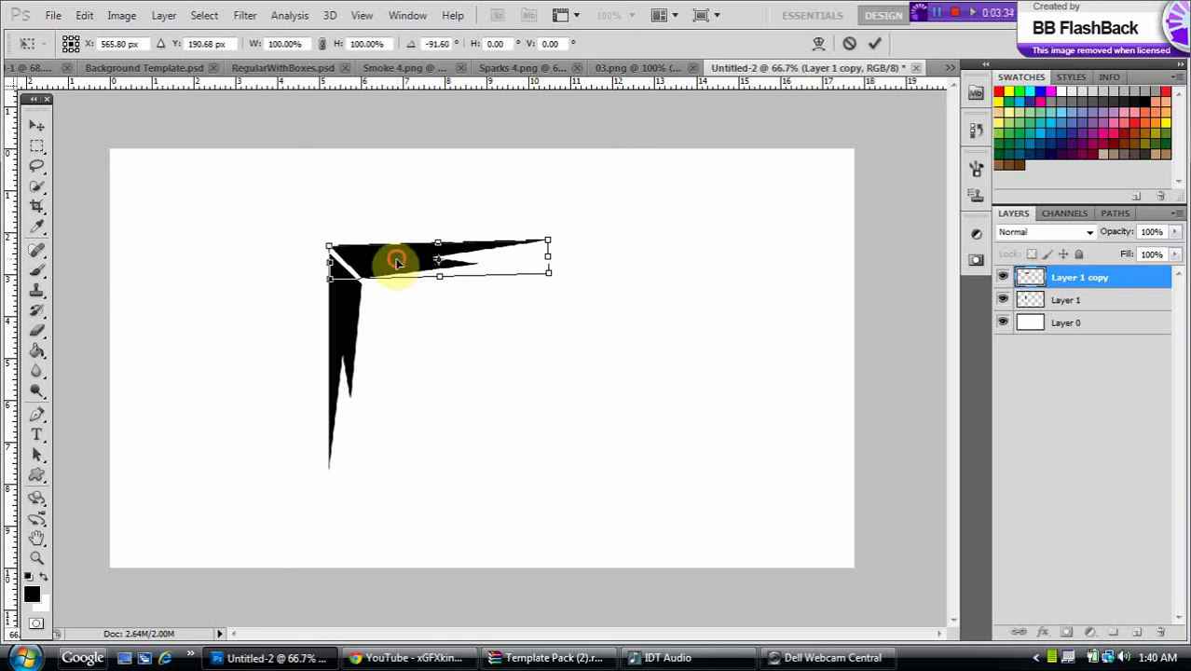
left_click_drag(394, 260, 396, 269)
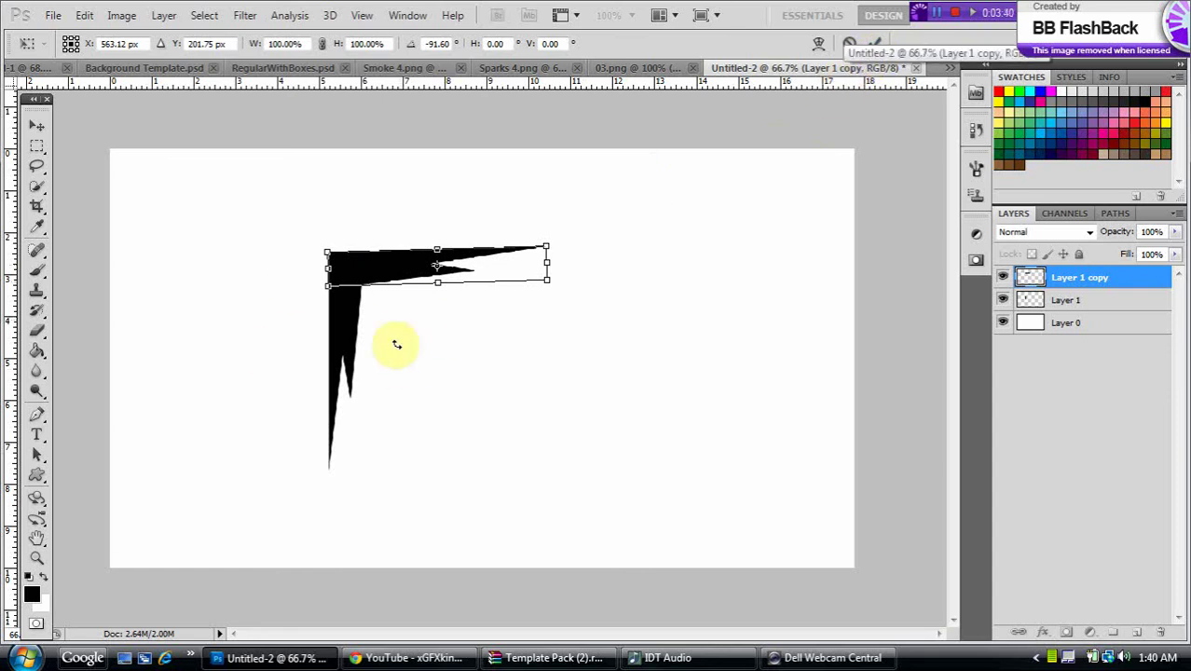
key("Return")
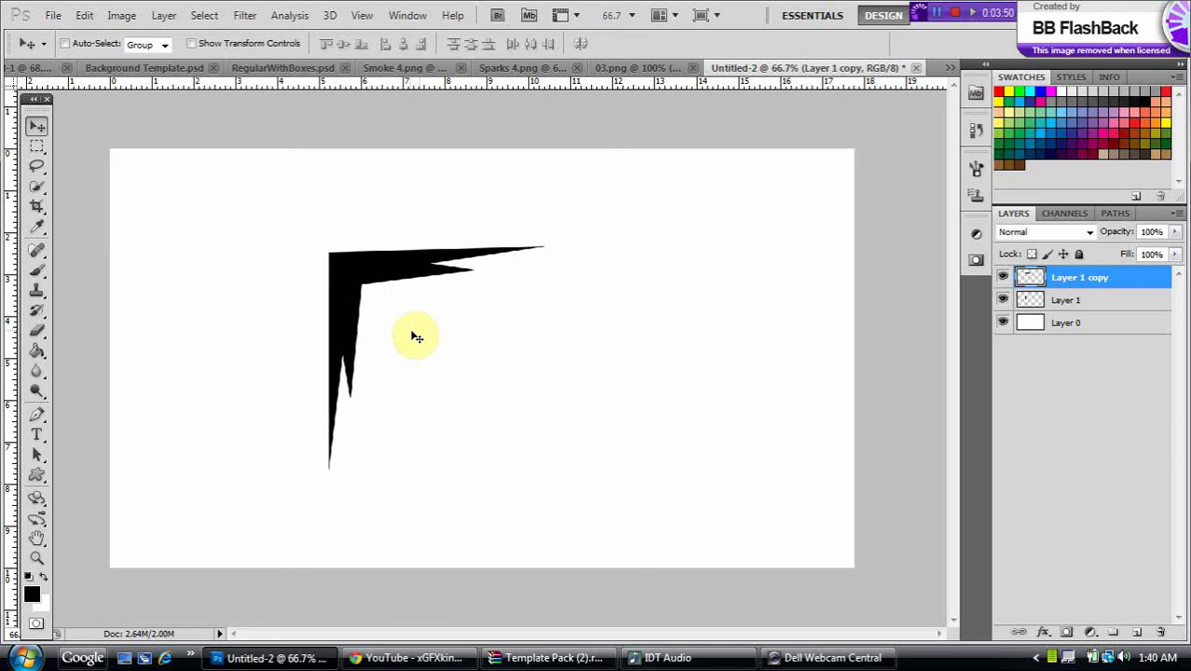
Step: Merge Layer 1 copy and Layer 1 into a single corner layer
left_click(1086, 306, "shift")
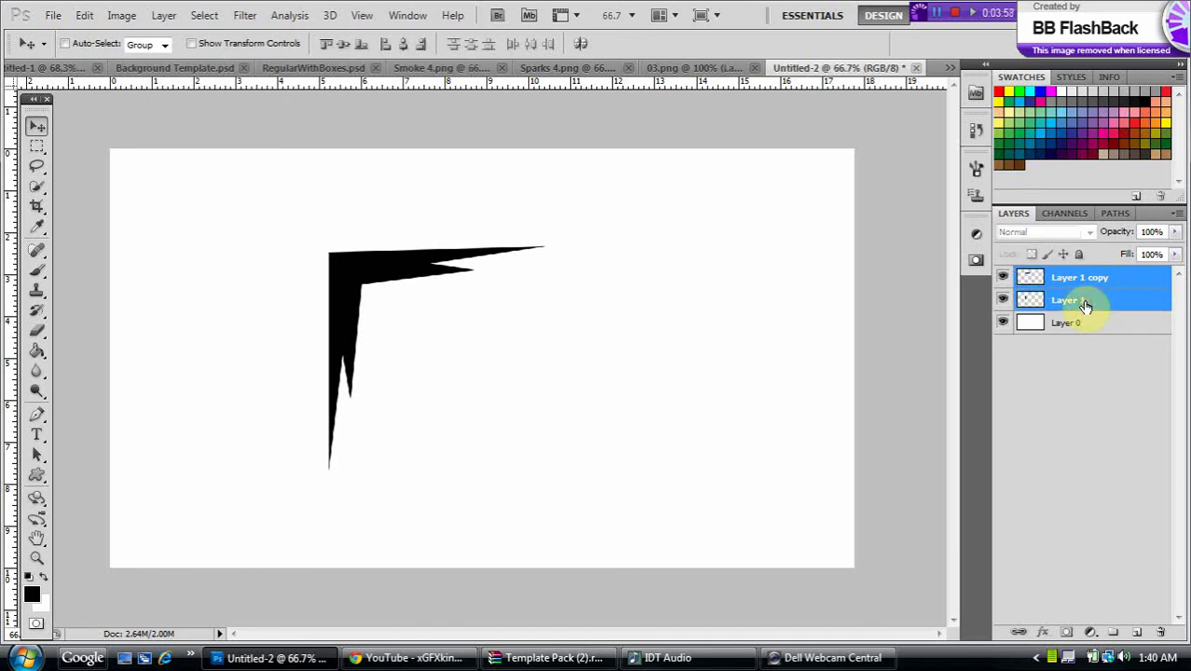
right_click(1091, 299)
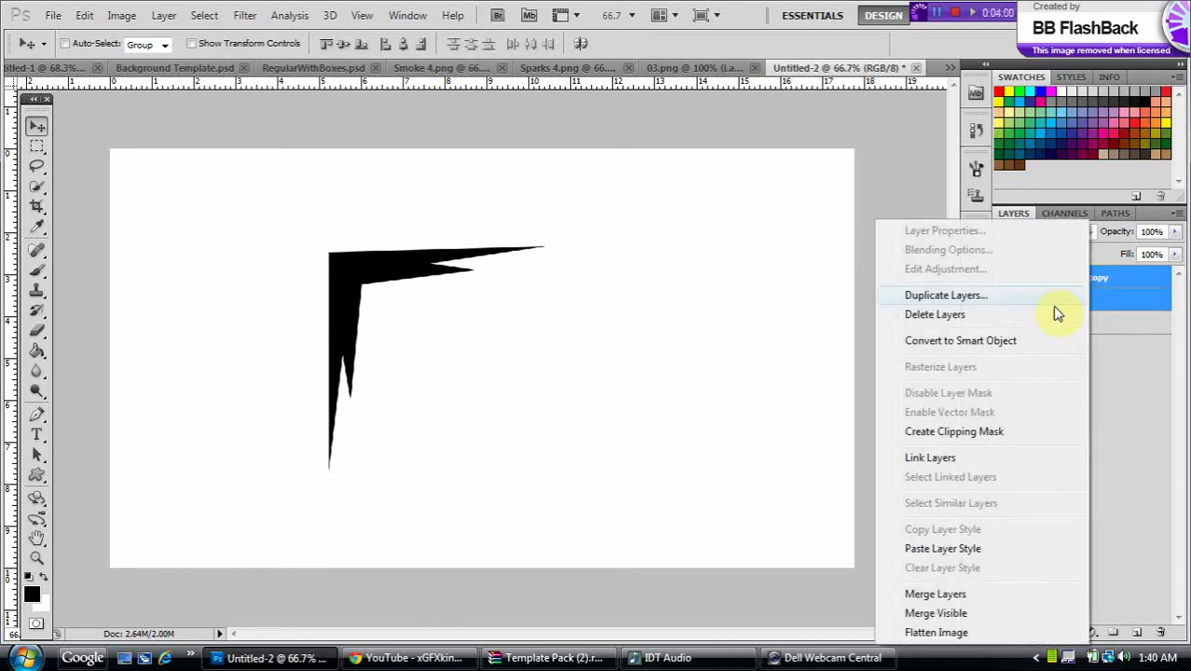
left_click(944, 595)
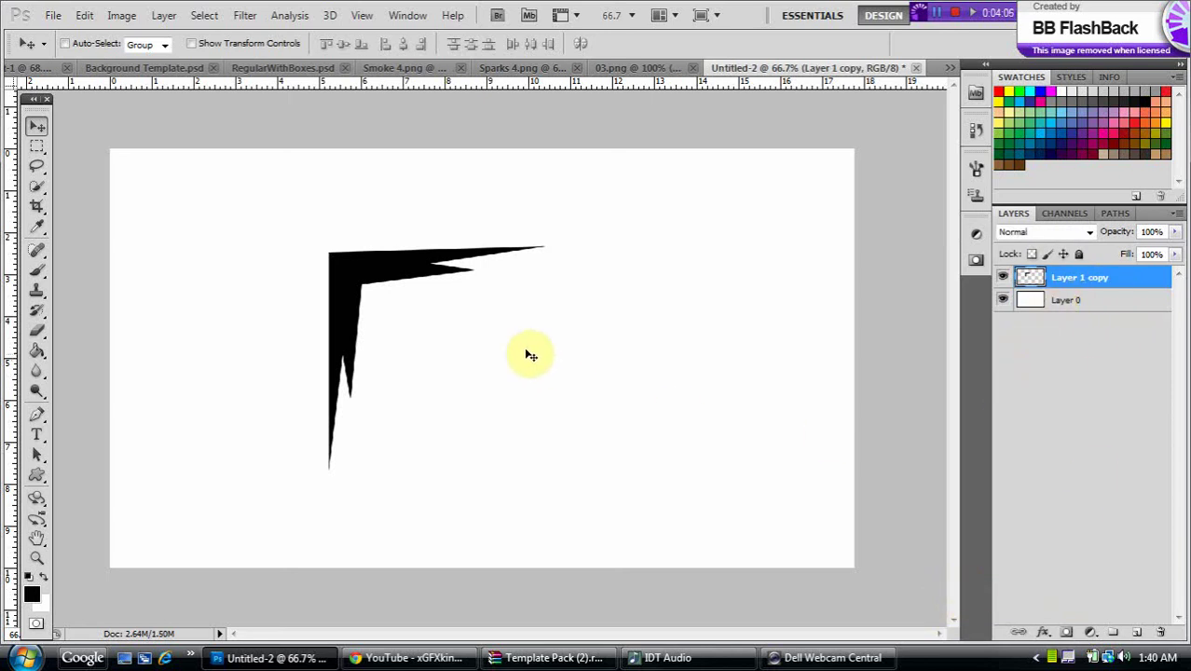
Step: Define the black corner shape as a brush preset named "Frozen Corners"
left_click(84, 16)
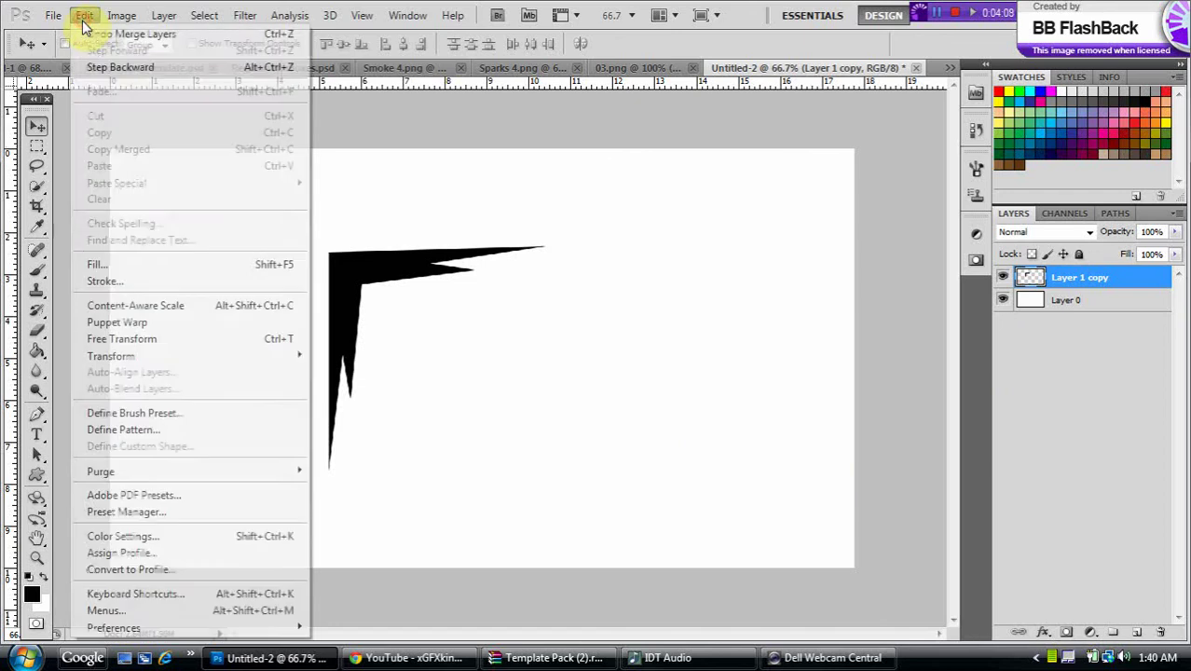
left_click(164, 415)
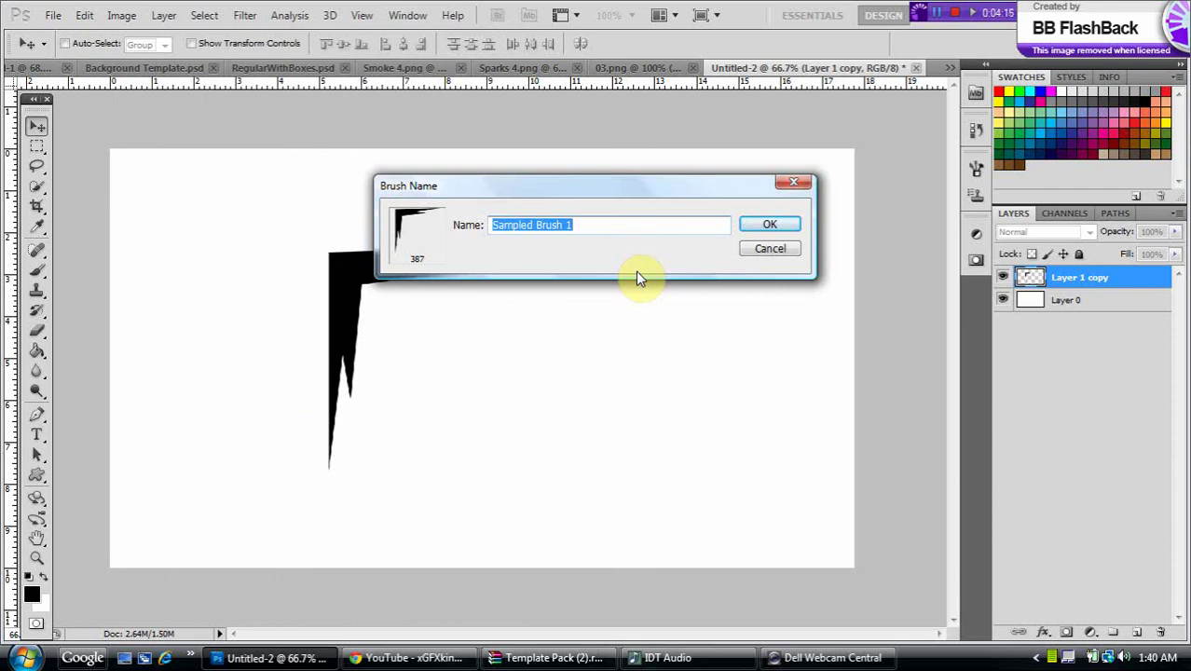
type("Frozen Corners")
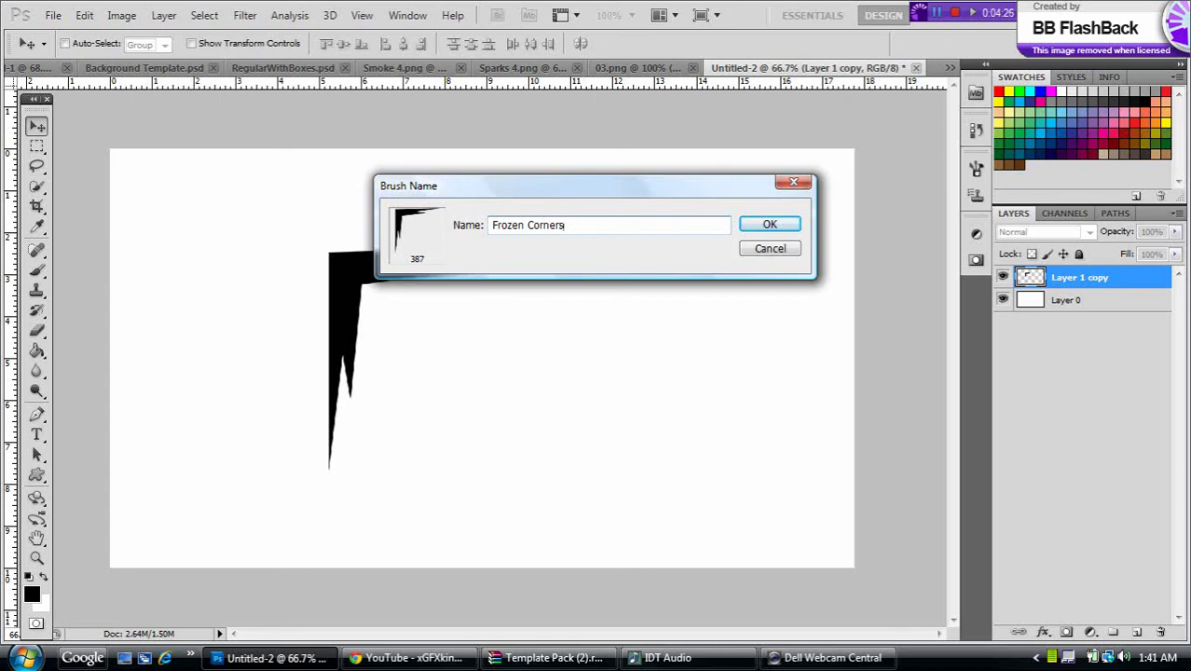
key("Return")
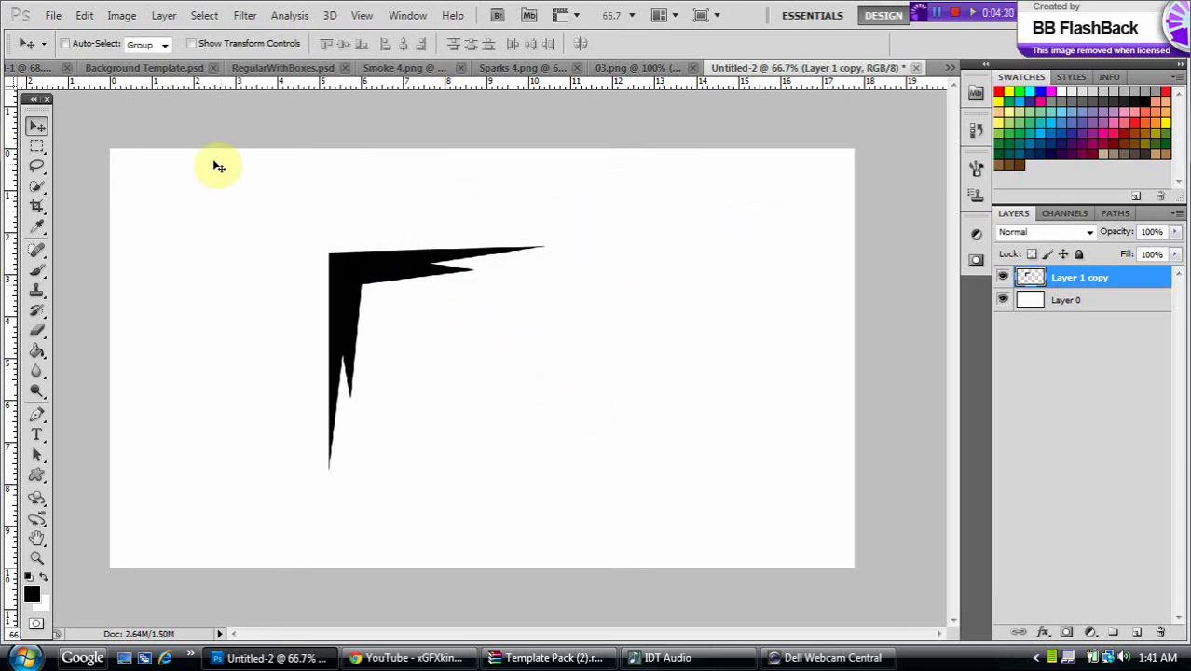
Step: Switch to RegularWithBoxes.psd and choose the 387 px corner brush for the Brush tool
left_click(261, 70)
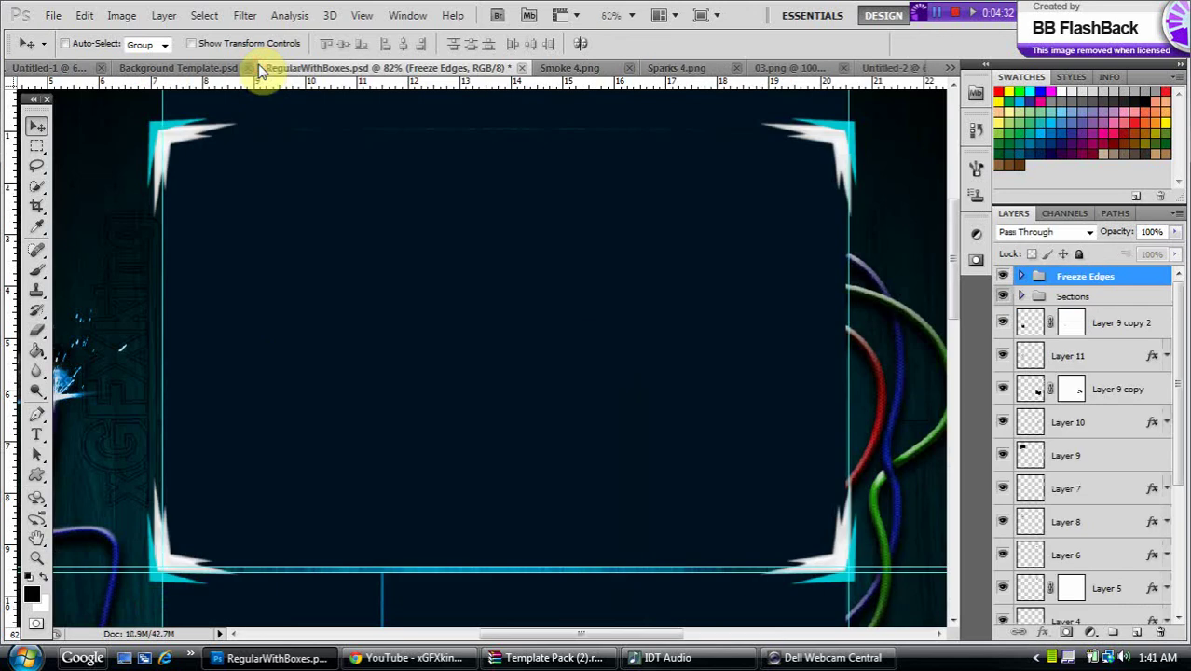
scroll(301, 322, "down", 1)
scroll(301, 323, "down", 1)
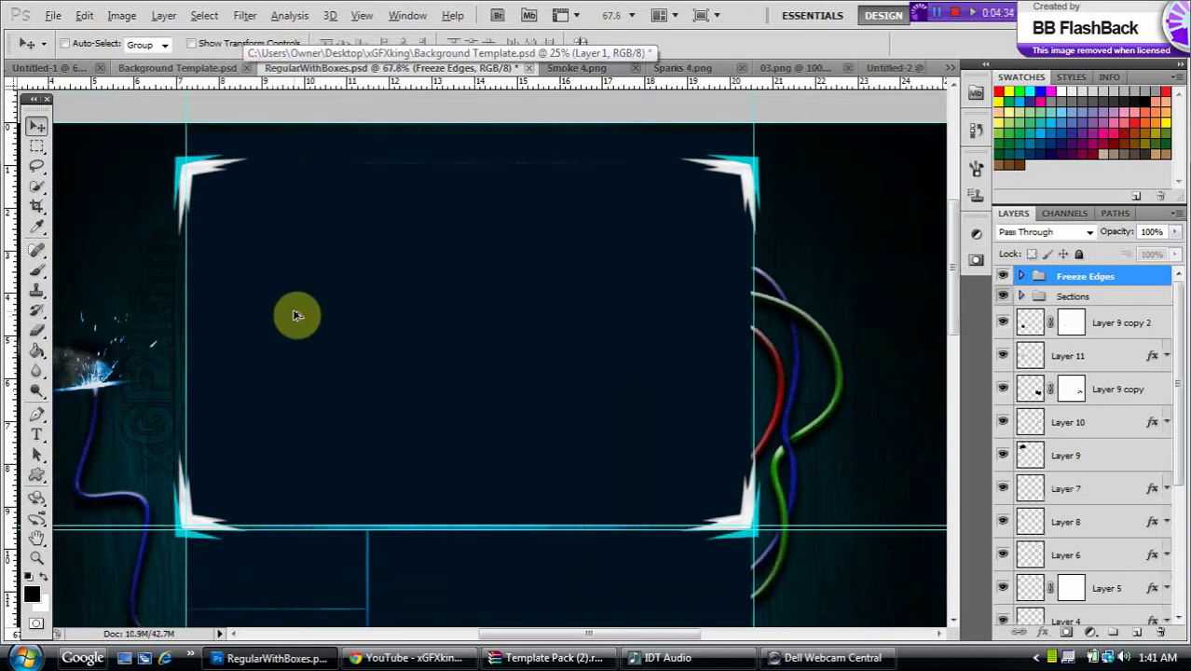
left_click(38, 269)
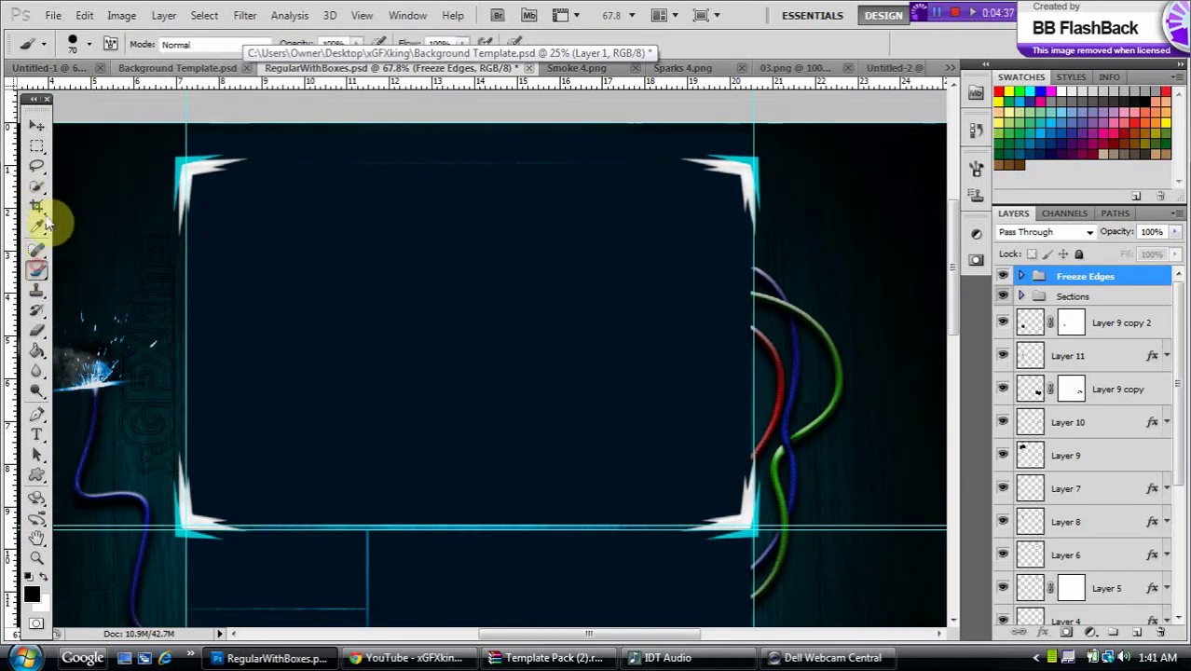
left_click(74, 43)
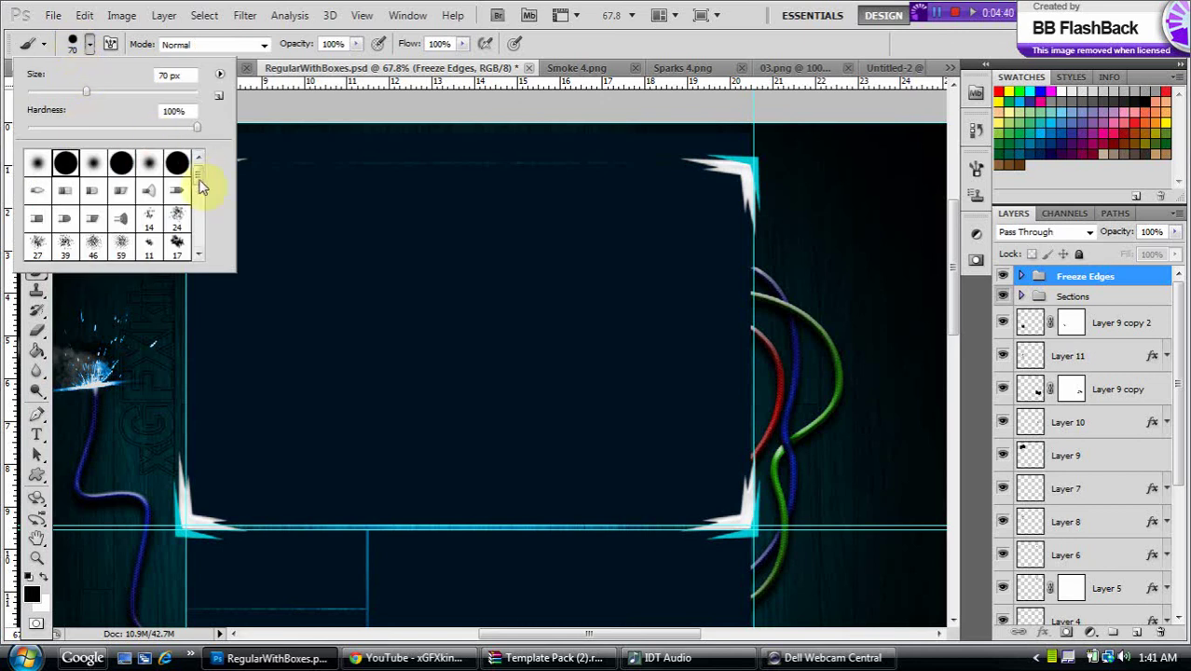
left_click_drag(198, 182, 203, 248)
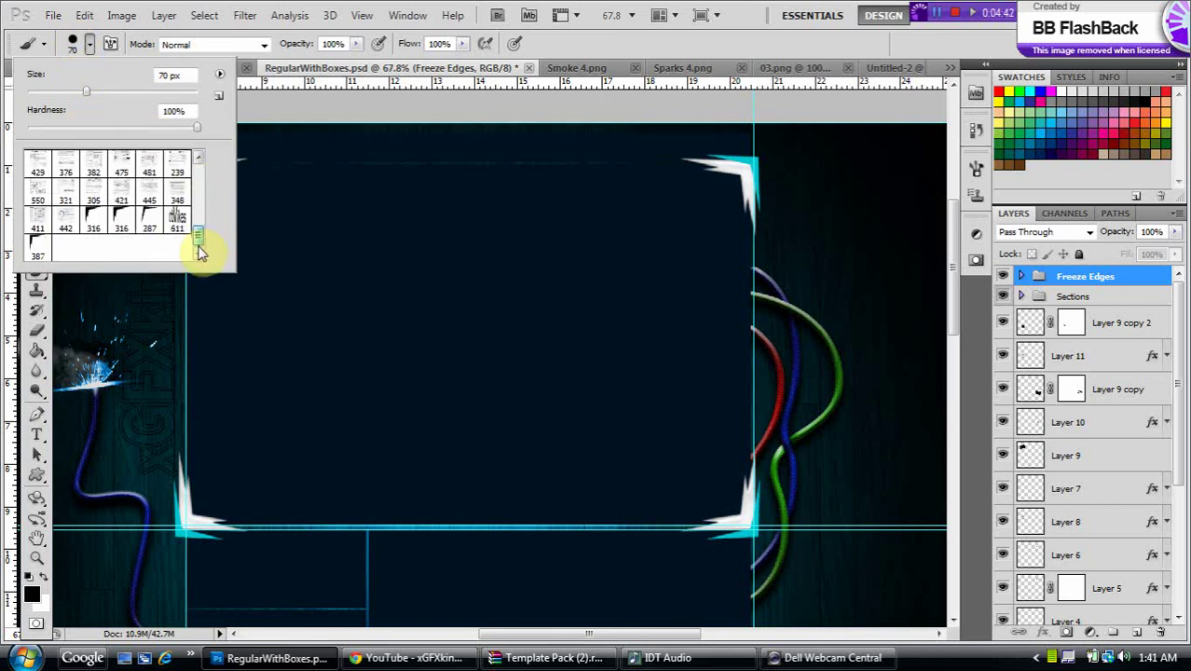
left_click(37, 248)
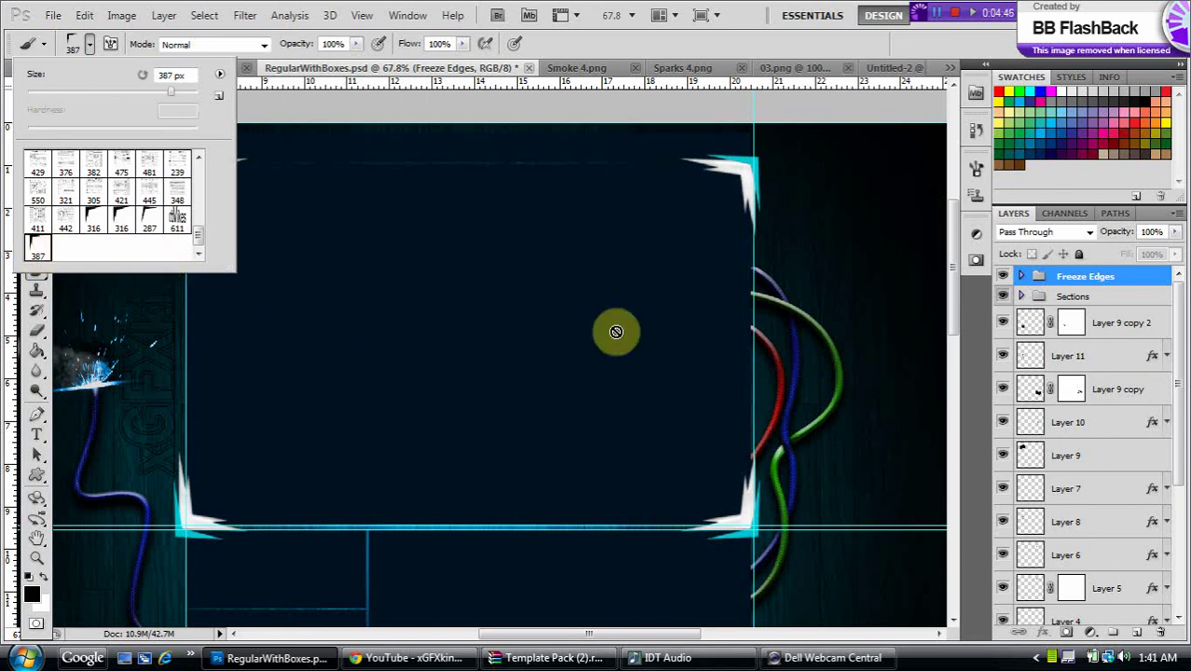
Step: Select Layer 9 copy 2 and set the foreground colour to red (#ff0000) for the Brush tool
left_click(1094, 341)
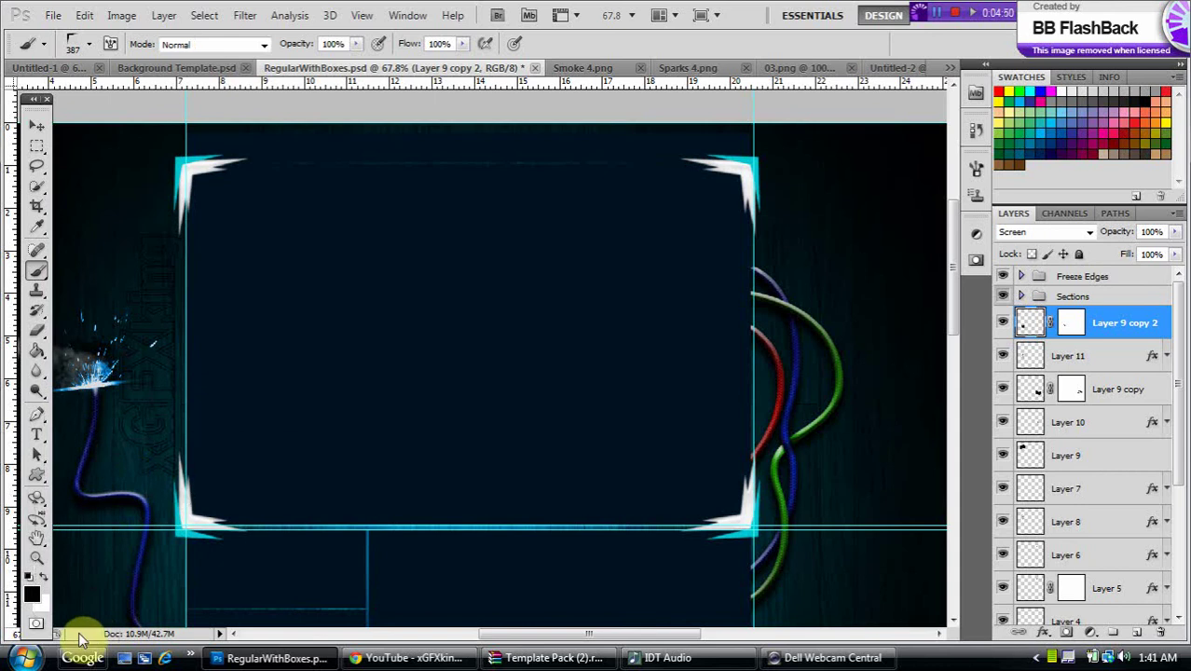
key("i")
left_click(32, 594)
left_click_drag(348, 285, 484, 147)
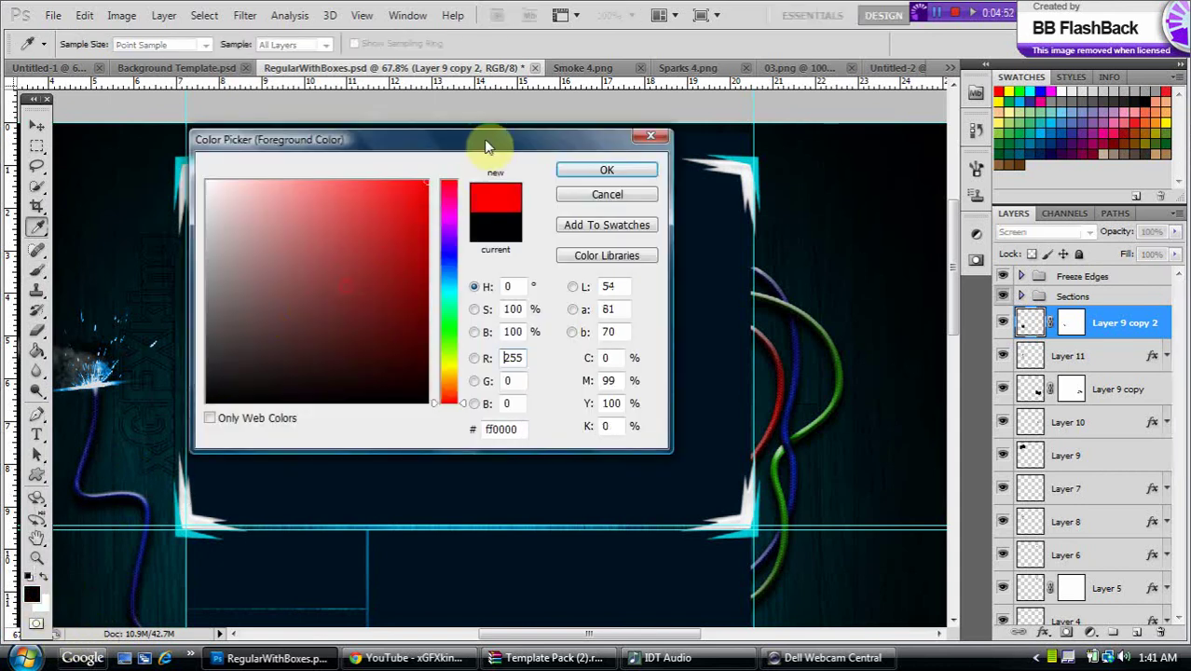
left_click(618, 167)
key("b")
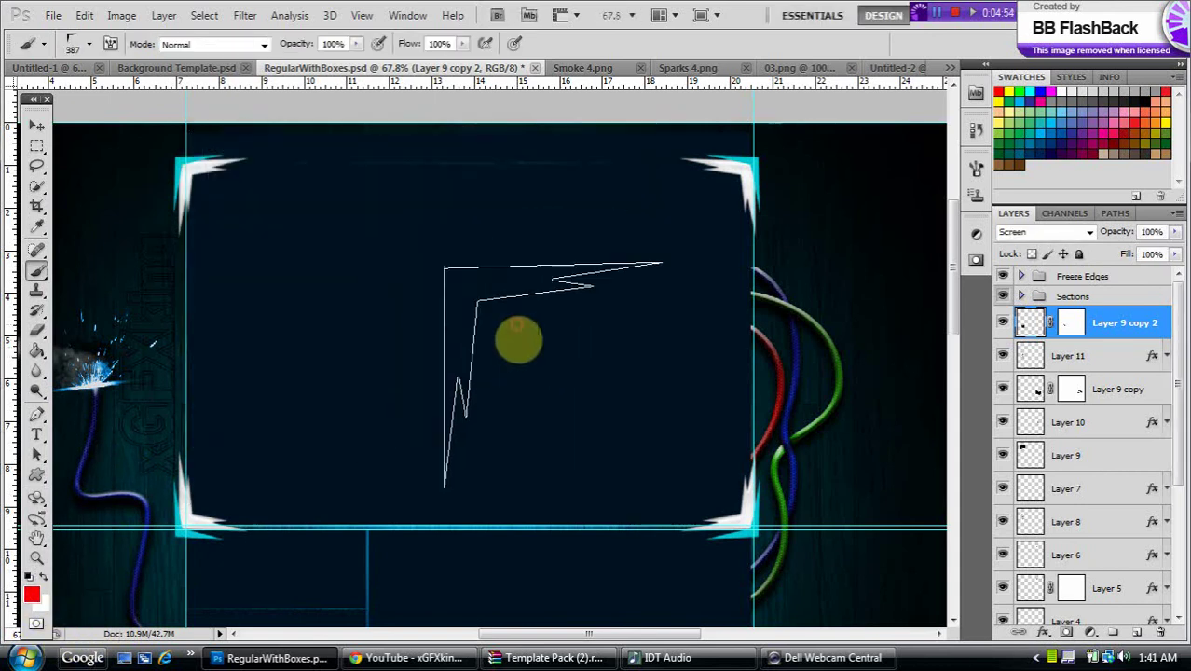
Step: Move Layer 9 copy 2 above the Freeze Edges group and stamp three red corners inside the upper box
mouse_move(1111, 325)
left_mouse_down()
mouse_move(1166, 272)
mouse_move(1104, 259)
mouse_move(1104, 271)
left_mouse_up()
left_click(516, 320)
left_click(617, 394)
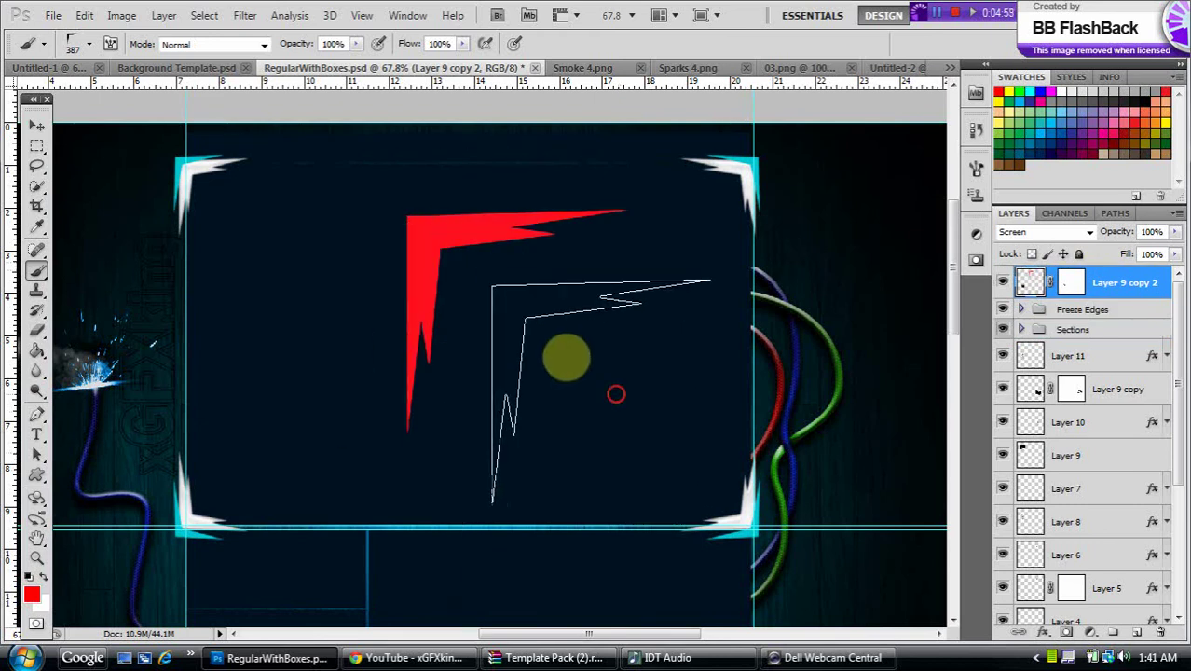
left_click(341, 311)
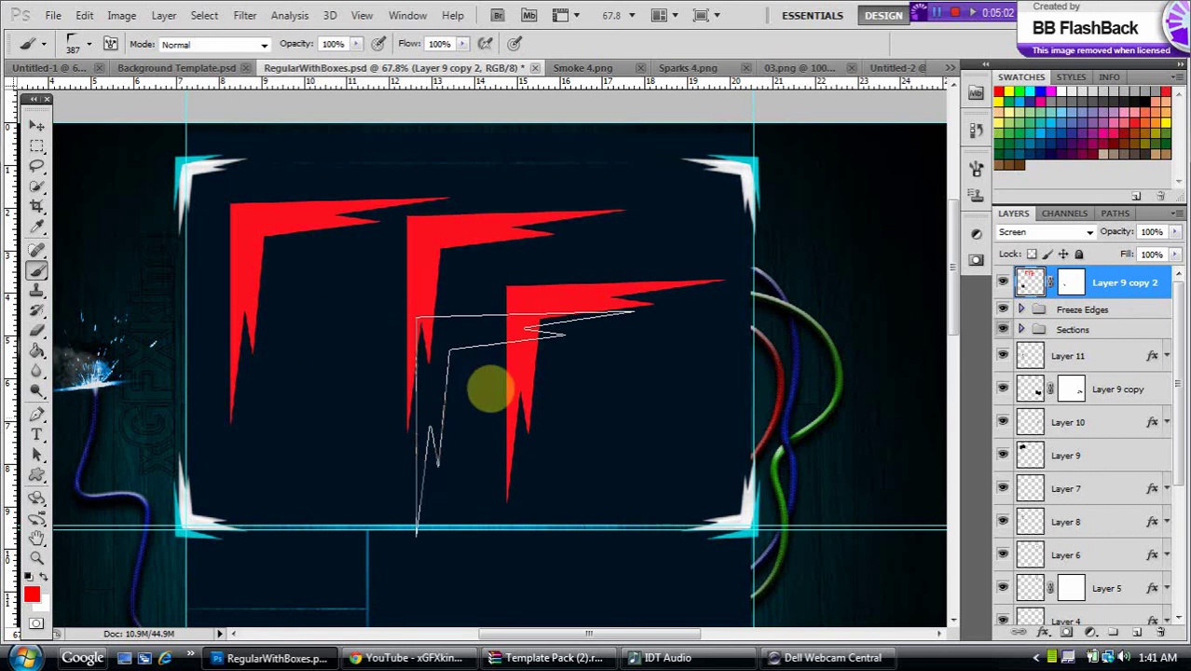
Step: Undo the red corner stamps and the reordering of Layer 9 copy 2
key("ctrl+alt+z")
key("ctrl+alt+z")
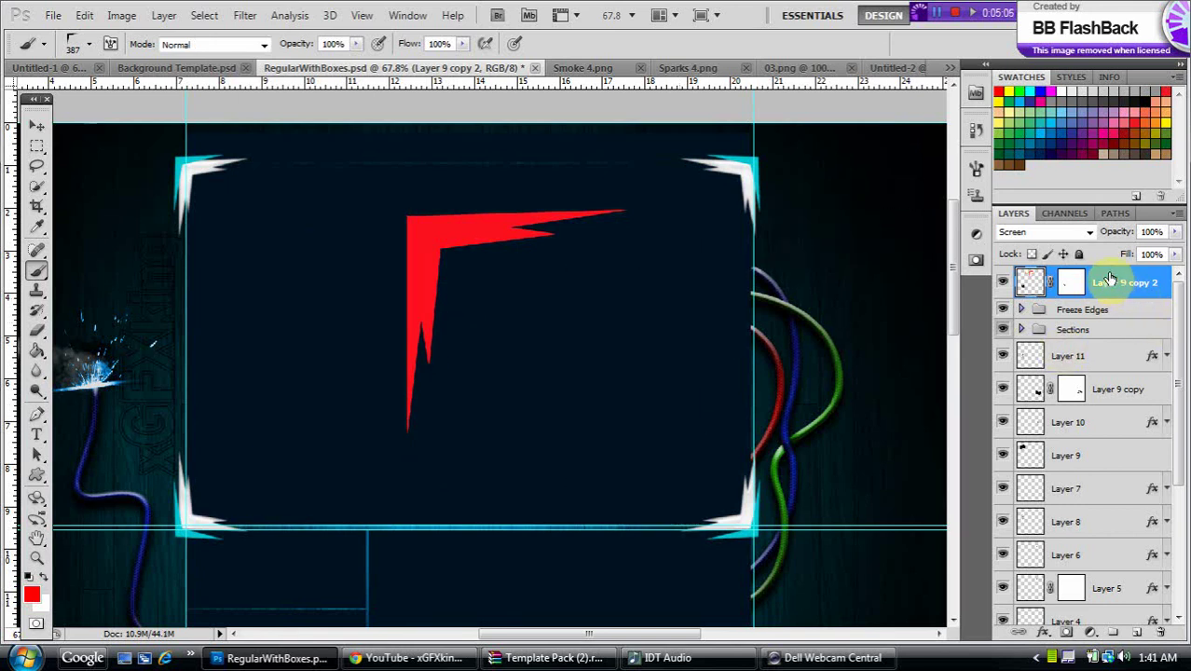
left_click_drag(1113, 277, 462, 279)
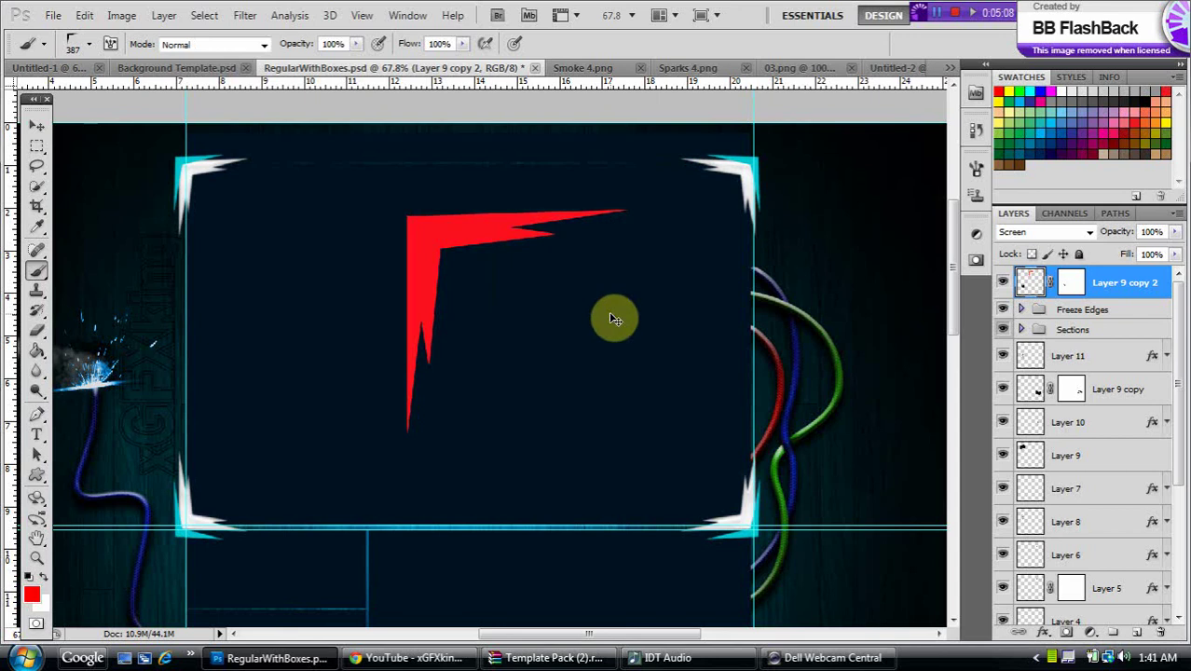
key("ctrl+shift+z")
key("ctrl+shift+z")
key("ctrl+alt+z")
key("ctrl+alt+z")
key("ctrl+alt+z")
key("ctrl+alt+z")
left_click_drag(742, 229, 746, 231)
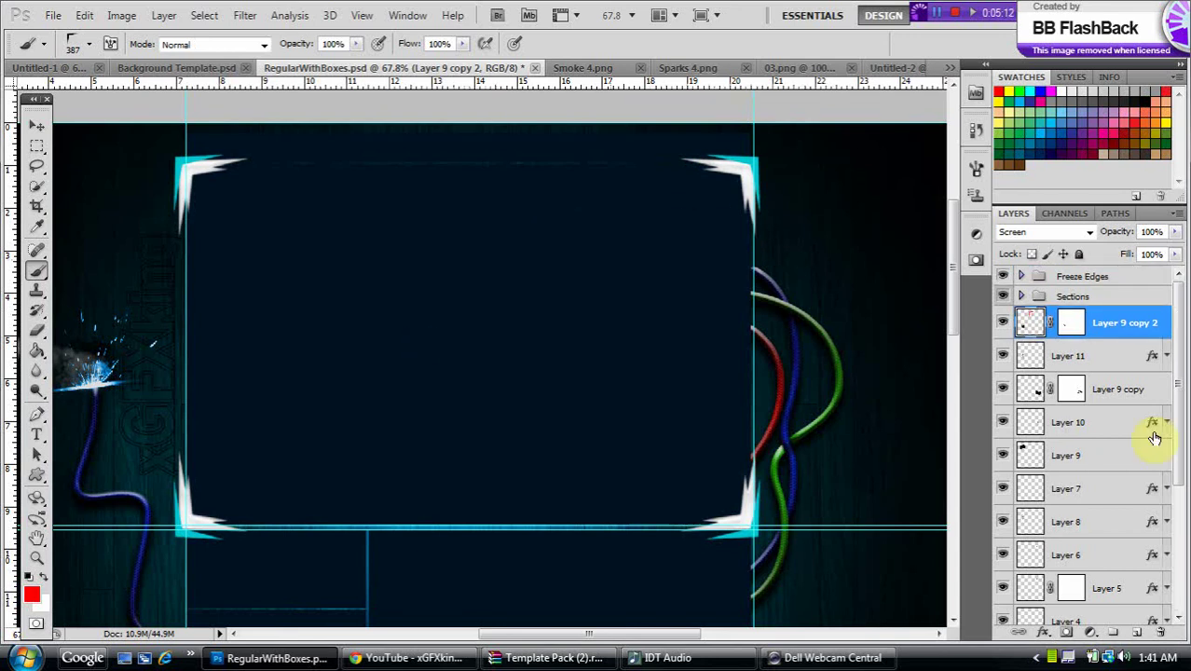
Step: Create a new layer above the Freeze Edges group and stamp one red corner in the upper part of the box
left_click(1113, 276)
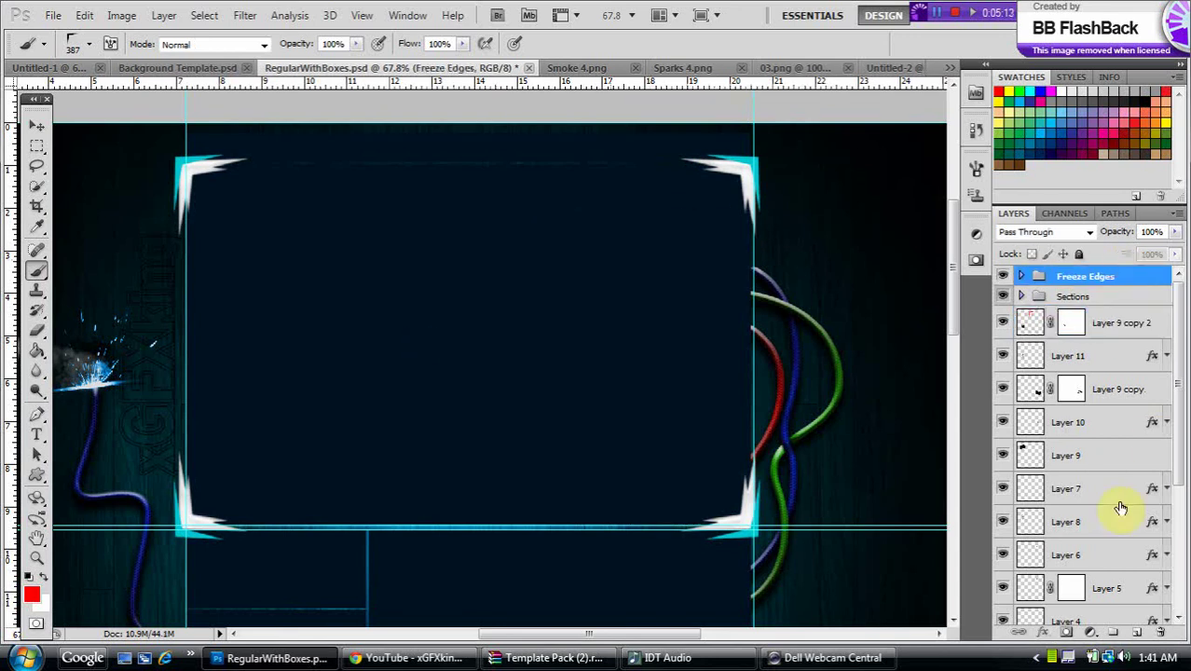
left_click(1134, 633)
left_click(450, 320)
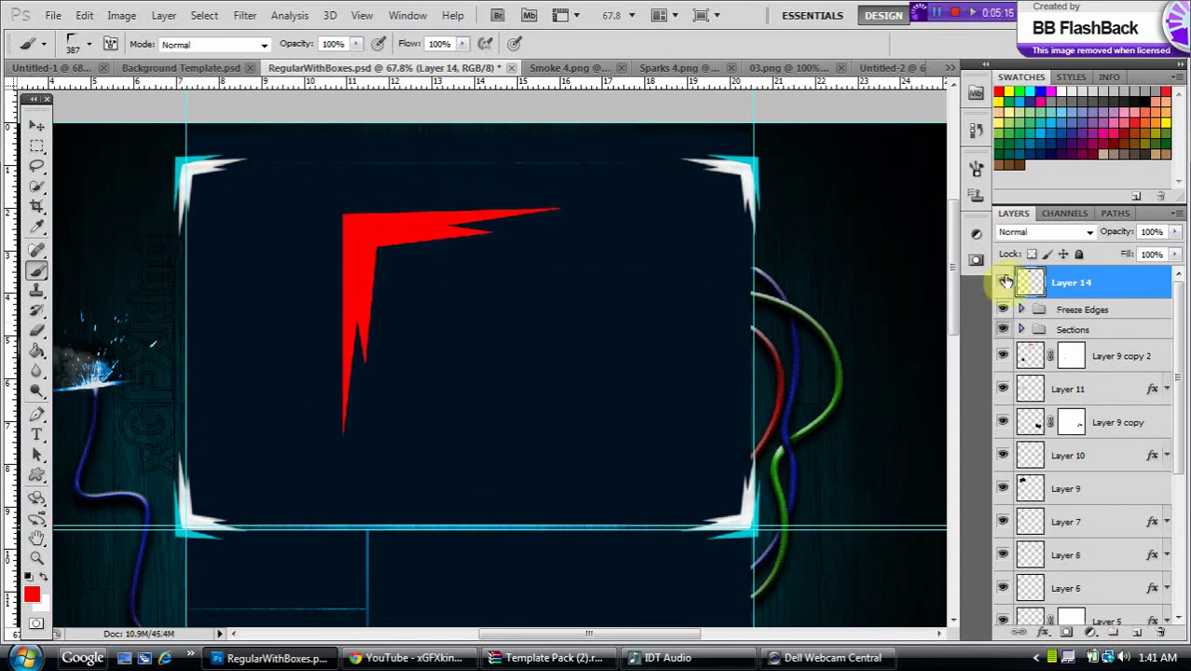
Step: Apply a Gaussian Blur with a radius of 0.5 pixels to the red corner on Layer 14
left_click(246, 17)
mouse_move(358, 179)
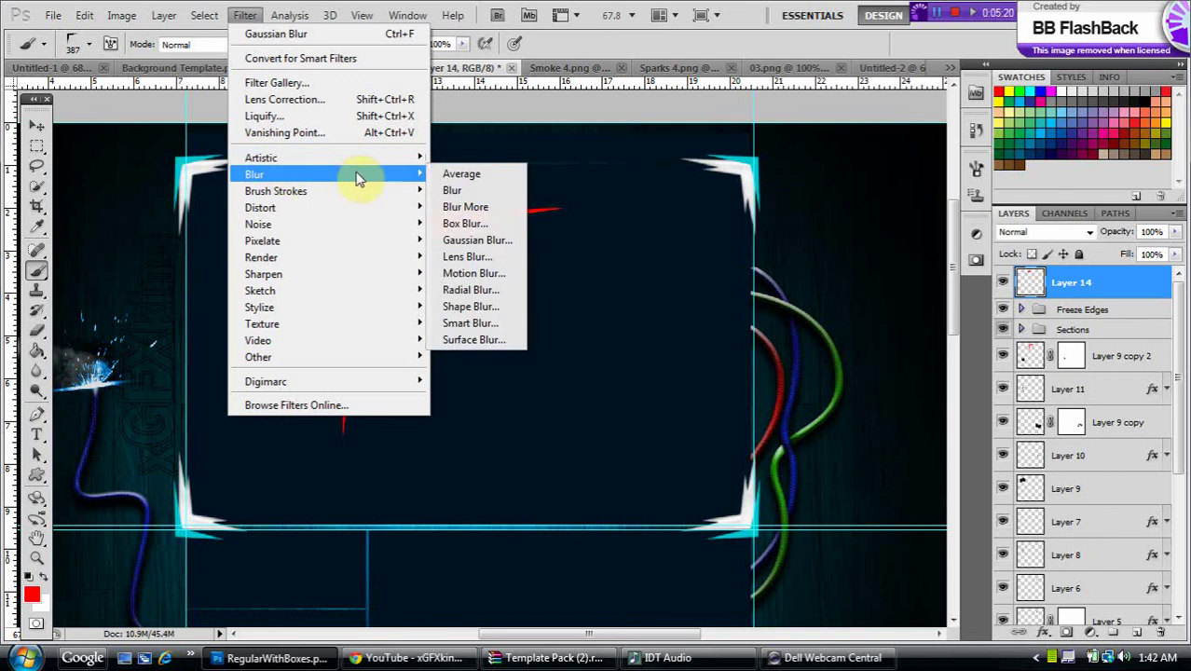
left_click(464, 242)
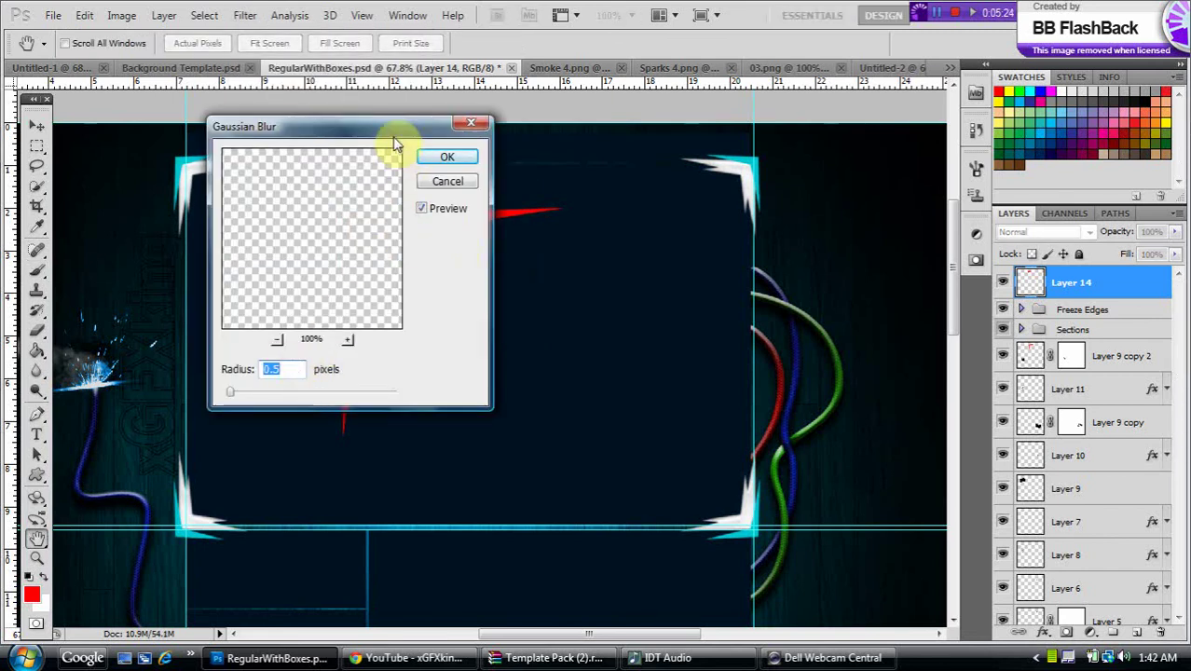
left_click_drag(394, 141, 797, 145)
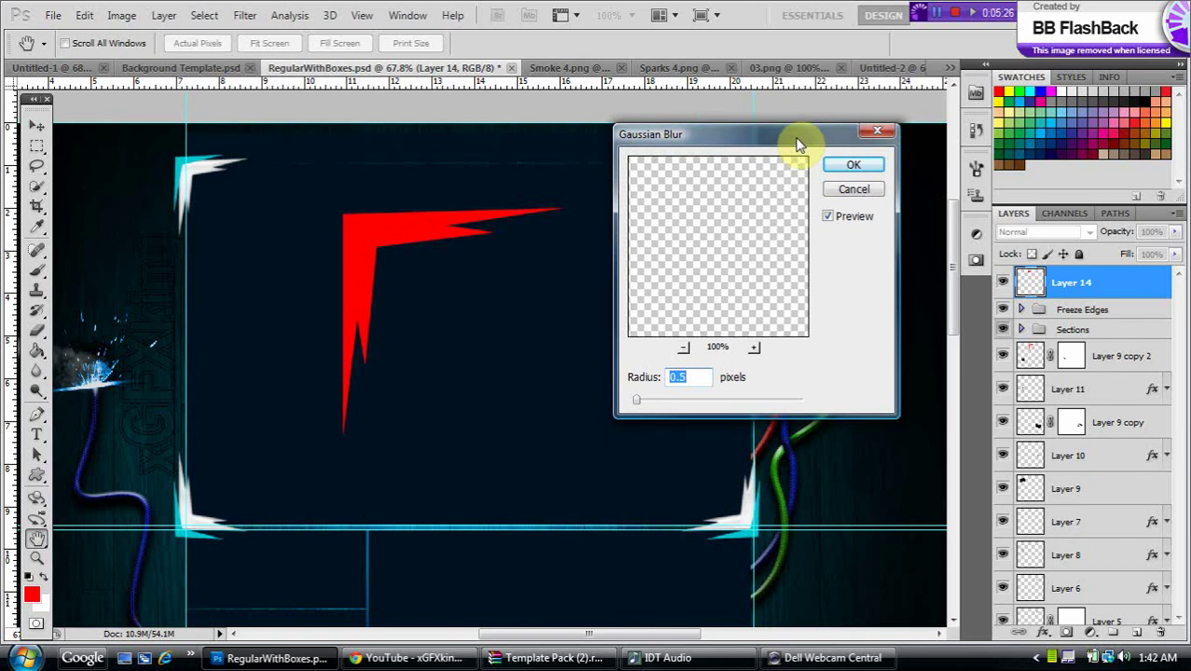
left_click(846, 166)
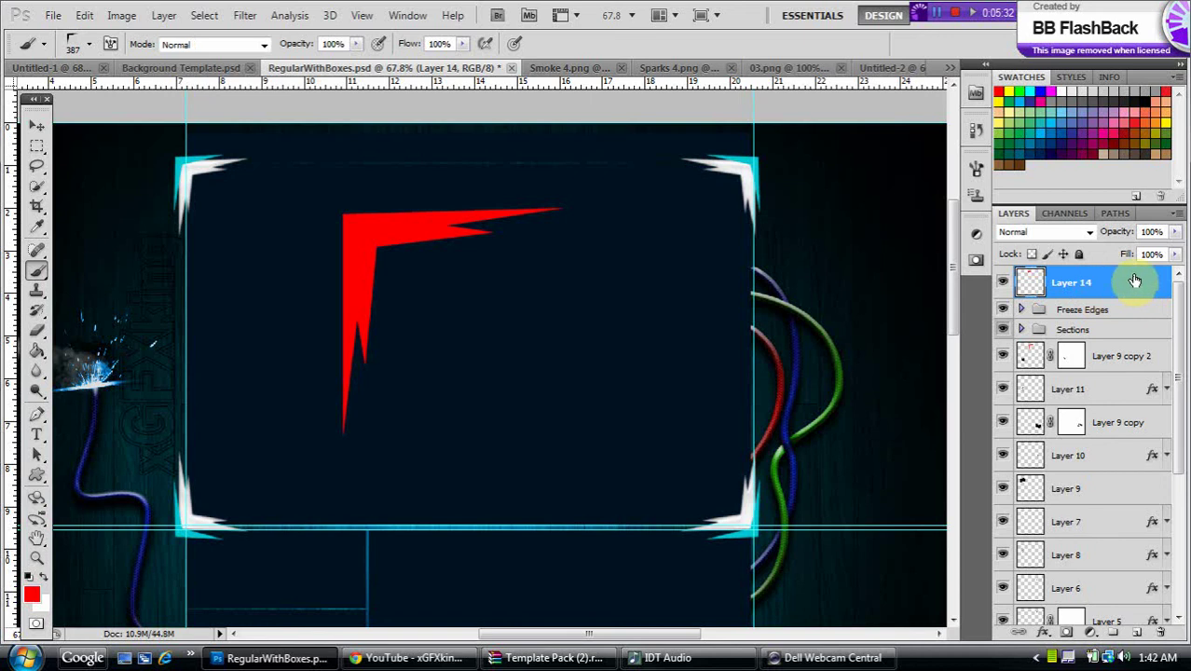
Step: Apply the glossy blue gradient preset style, with inner shadow, inner glow and bevel, to the red corner on Layer 14
double_click(1144, 280)
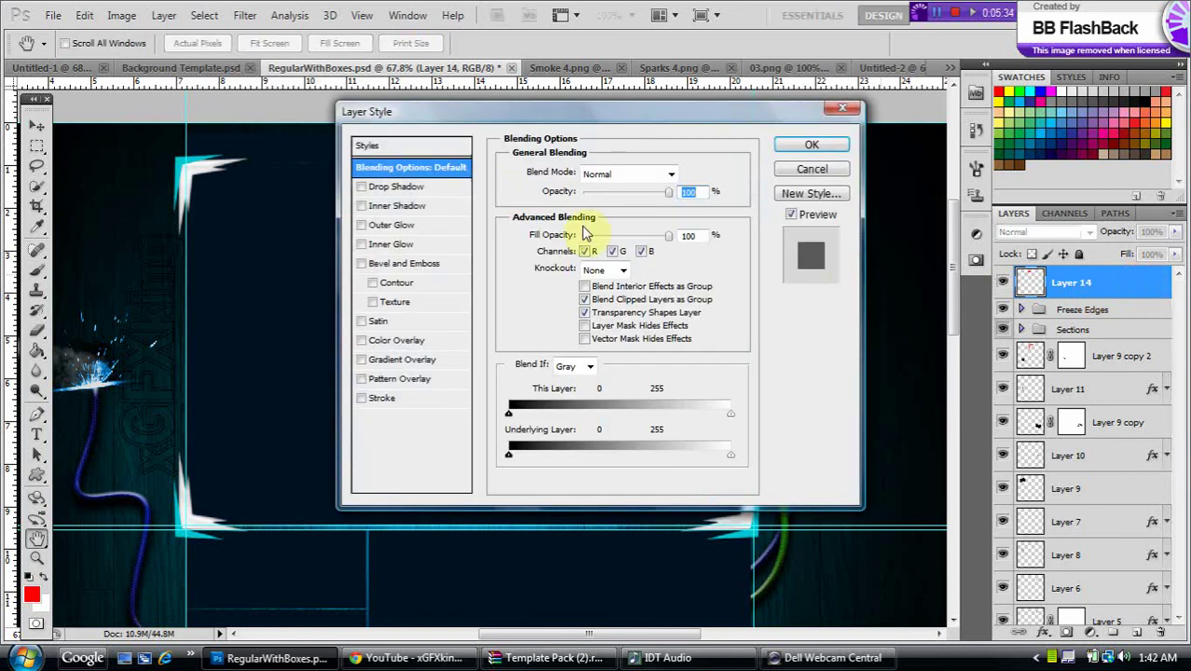
left_click_drag(500, 112, 756, 107)
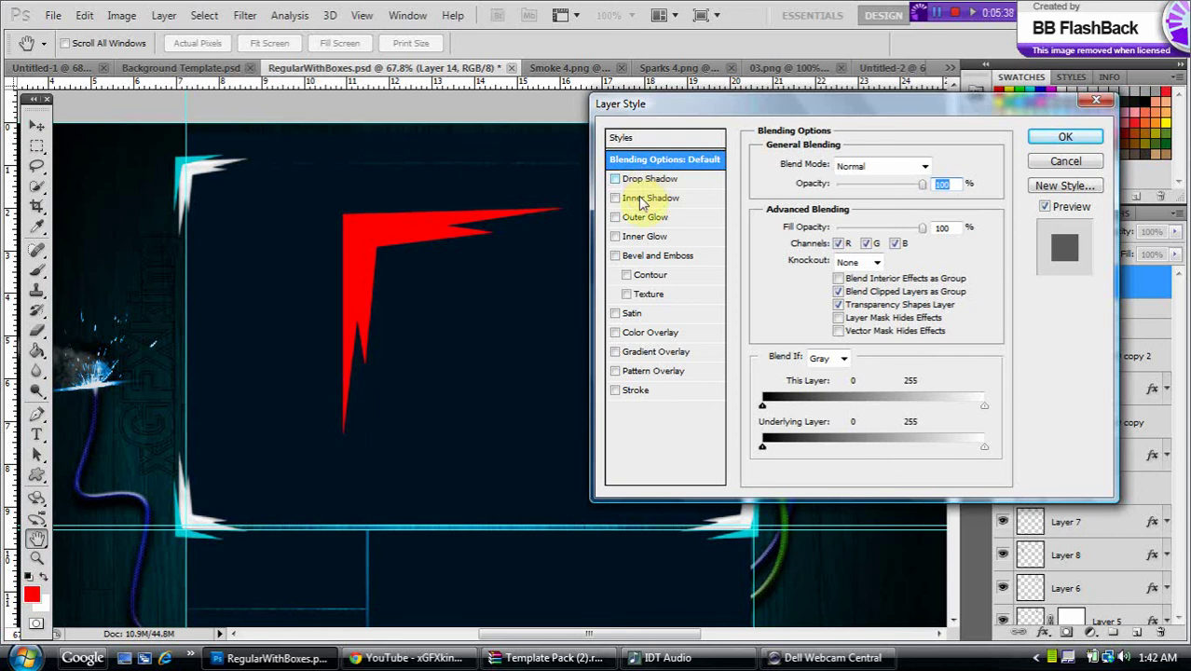
left_click(652, 139)
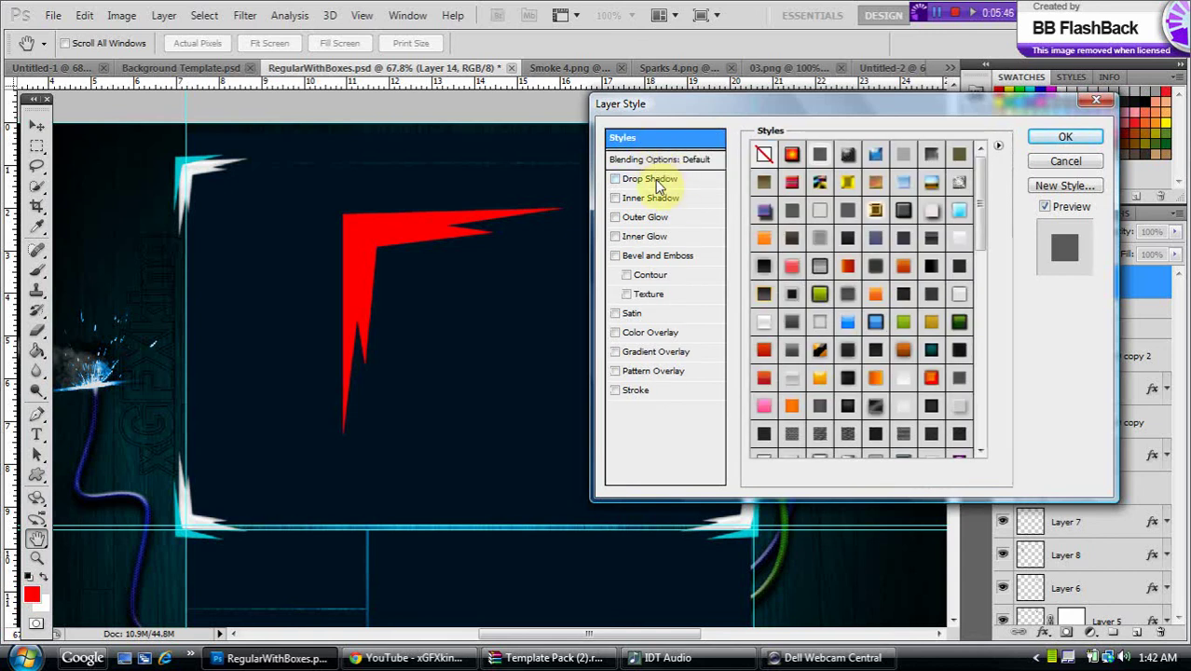
left_click_drag(981, 211, 984, 231)
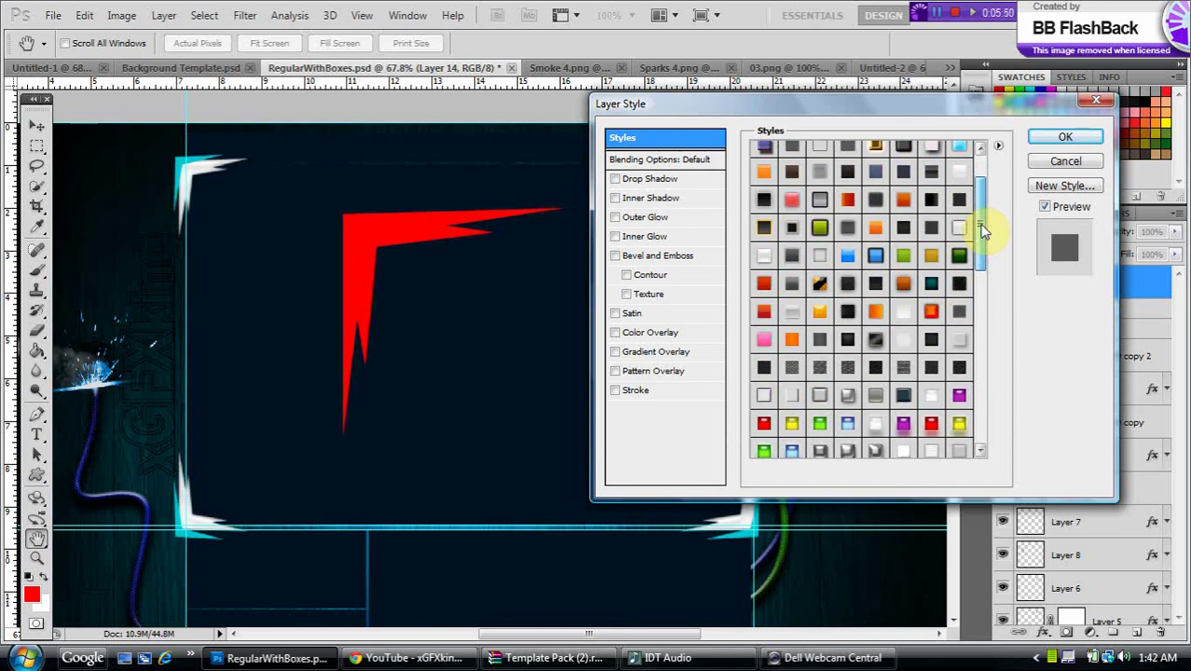
left_click_drag(984, 232, 985, 233)
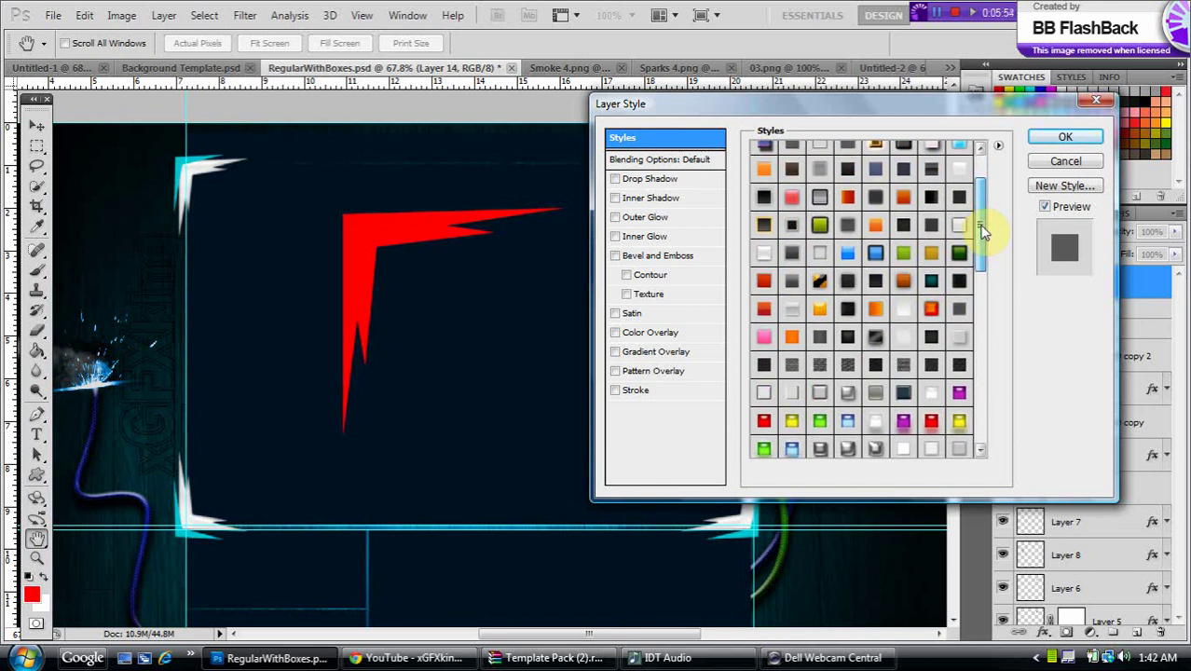
left_click_drag(985, 231, 985, 236)
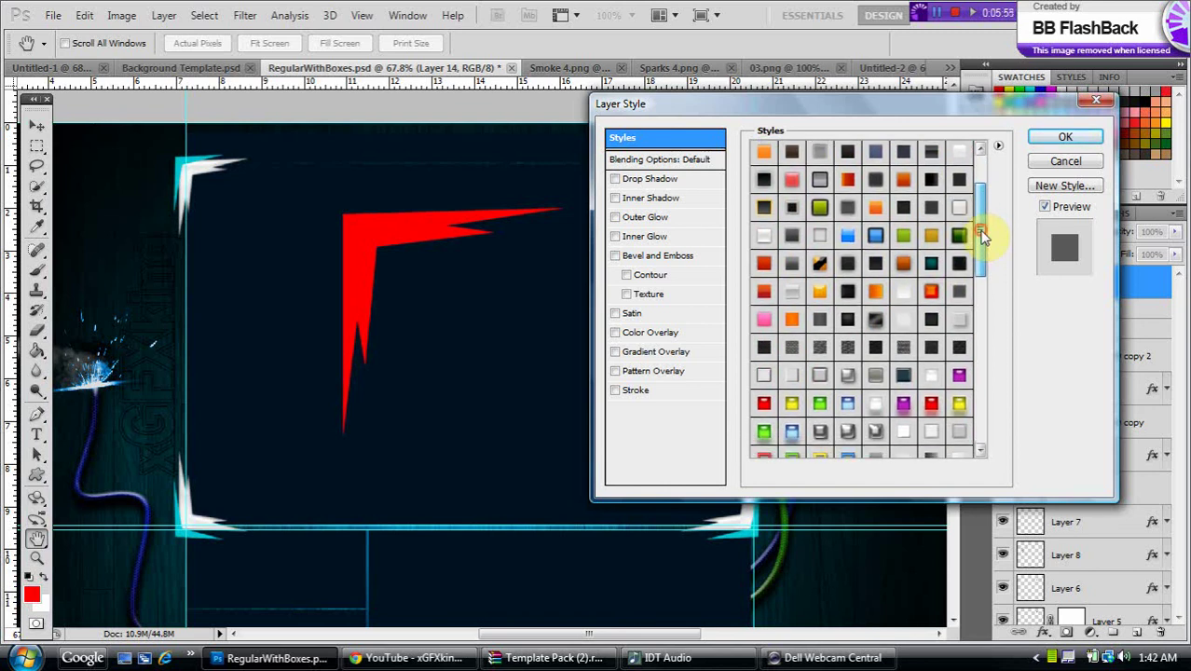
left_click(822, 238)
left_click(849, 237)
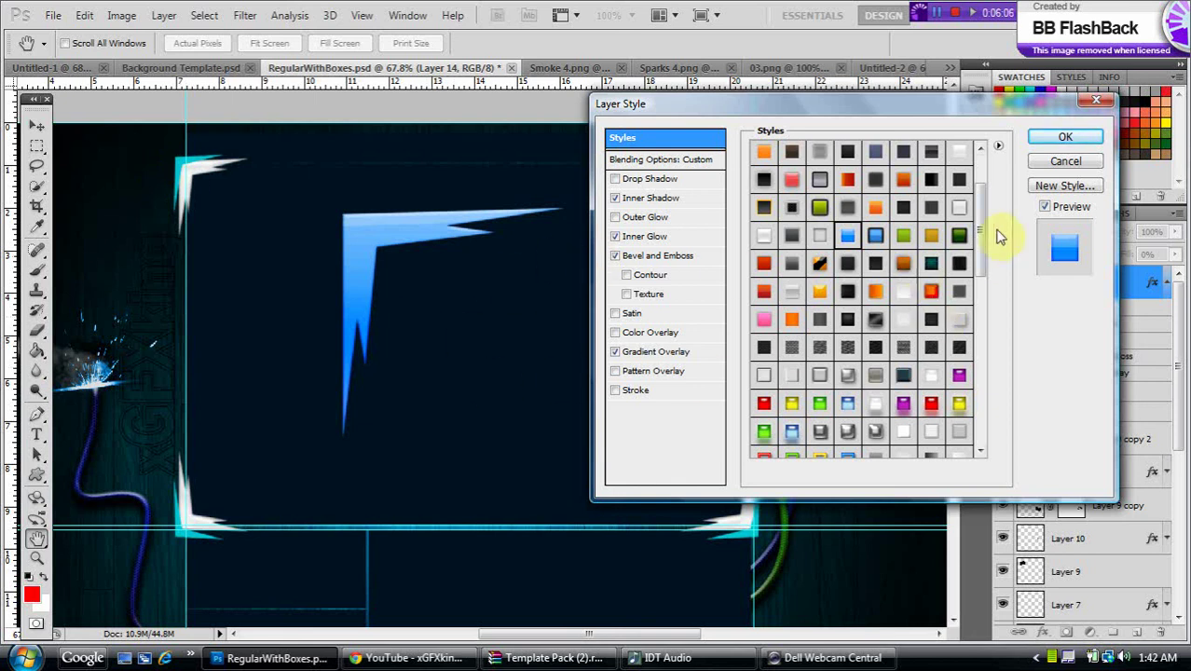
left_click(1063, 138)
key("b")
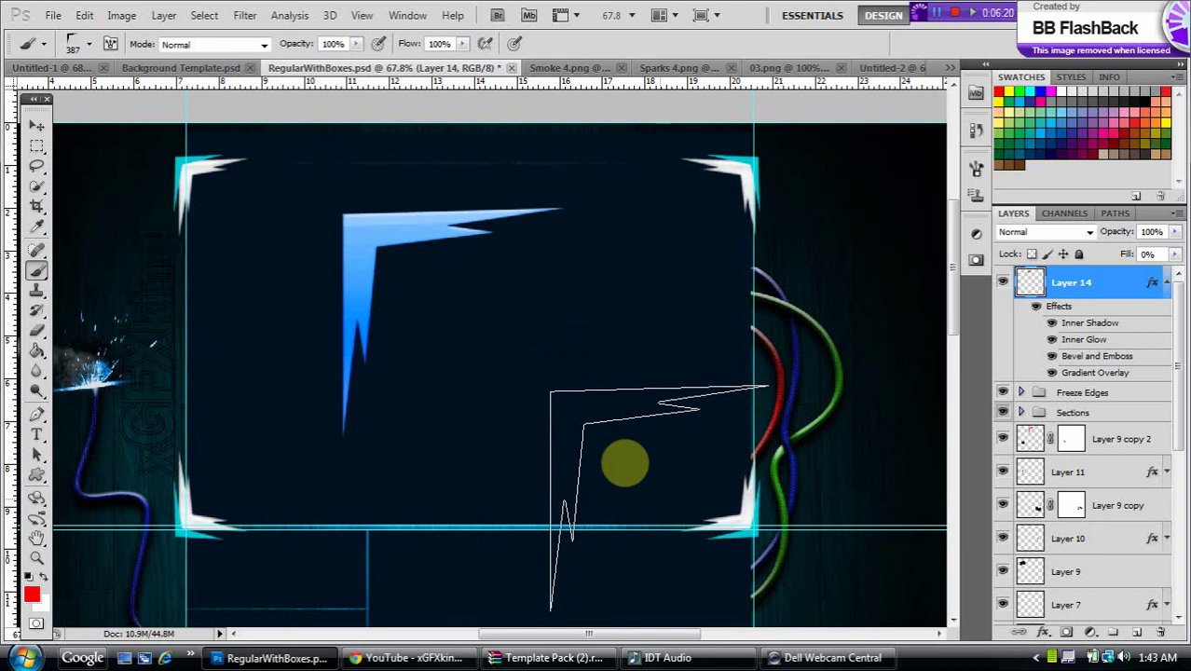
Step: Rotate the blue corner about -178.4° with Free Transform and place it over the lower-right corner of the upper box
key("ctrl+t")
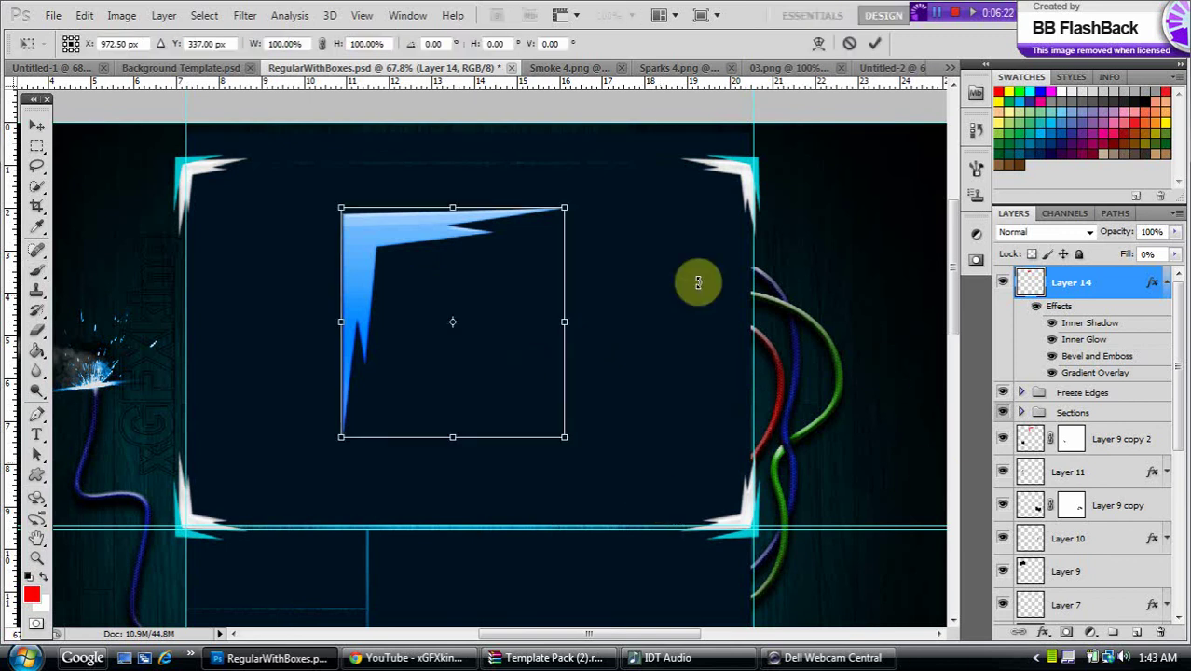
left_click_drag(698, 282, 267, 407)
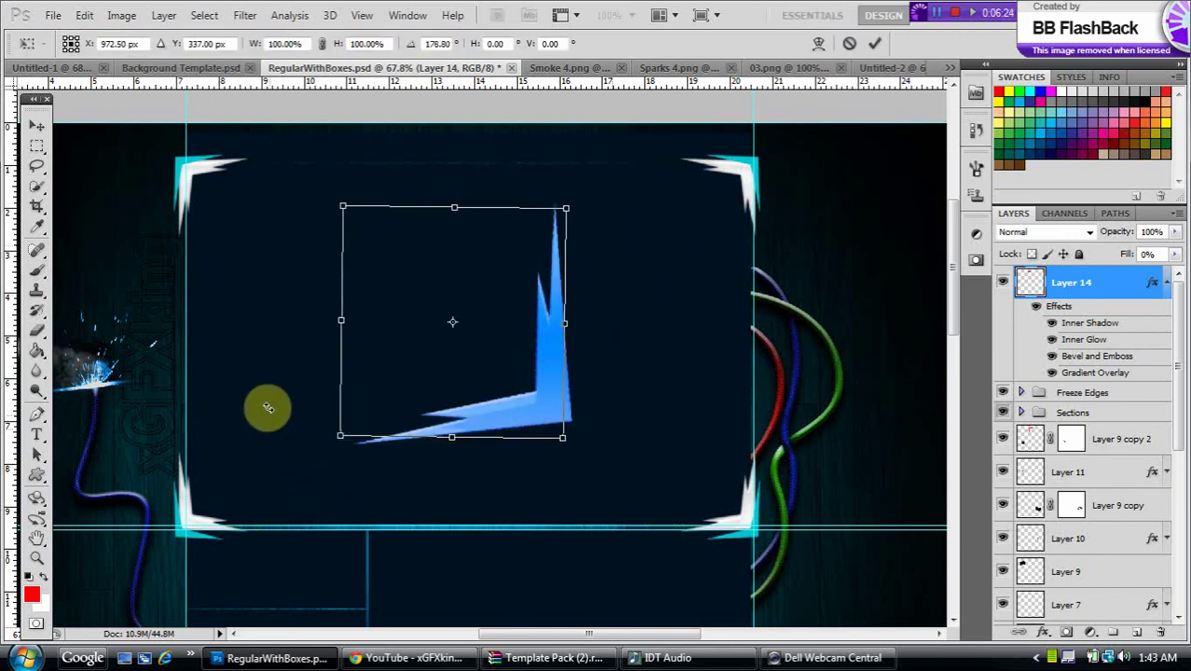
left_click_drag(497, 433, 713, 503)
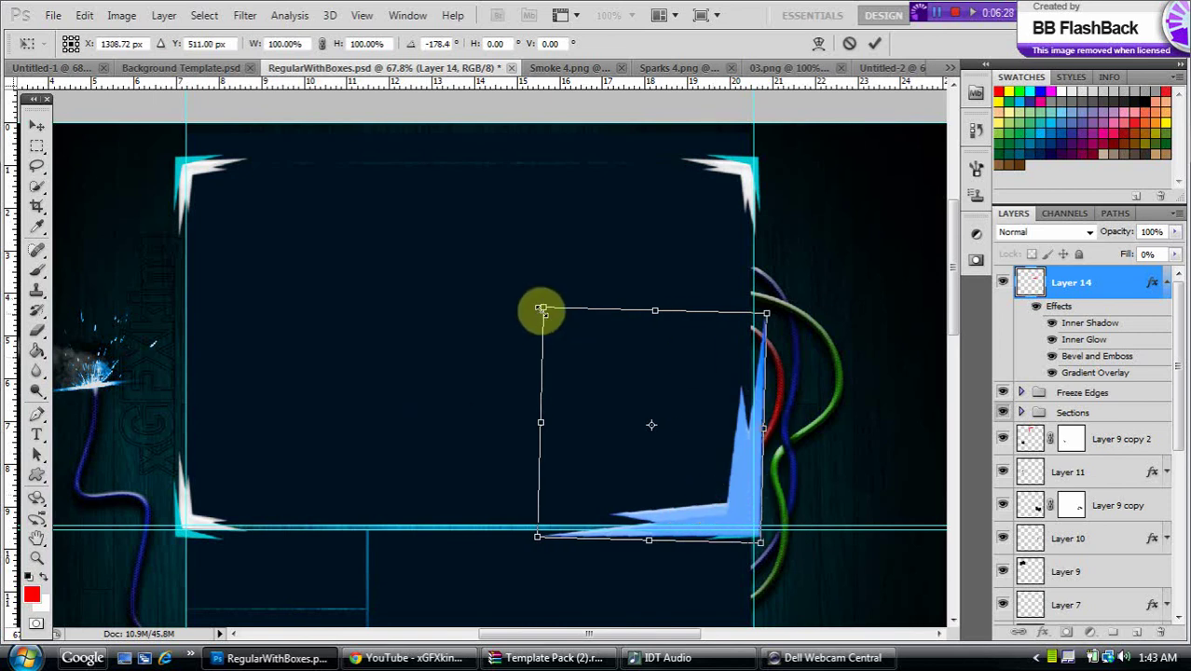
Step: Scale the blue corner to about 38% width and 36% height and move it to the middle of the upper box
left_click_drag(545, 308, 673, 460)
left_click_drag(718, 519, 482, 366)
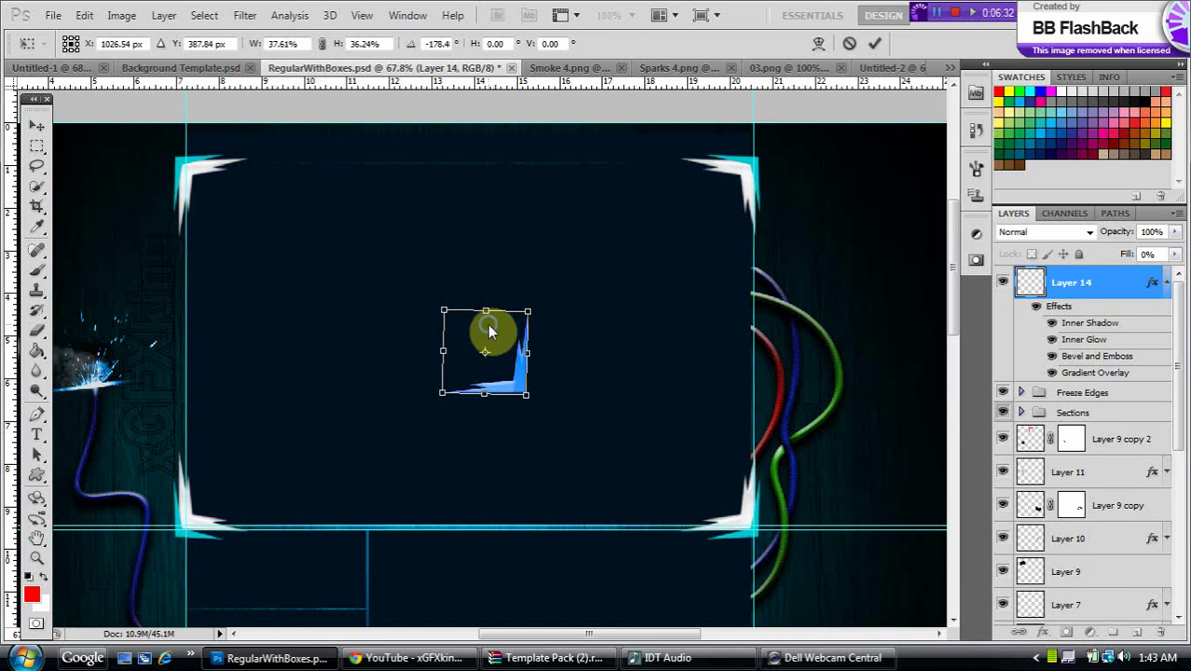
right_click(487, 324)
left_click(468, 333)
left_click(871, 43)
Step: Delete Layer 14 with the blue corner
right_click(1072, 282)
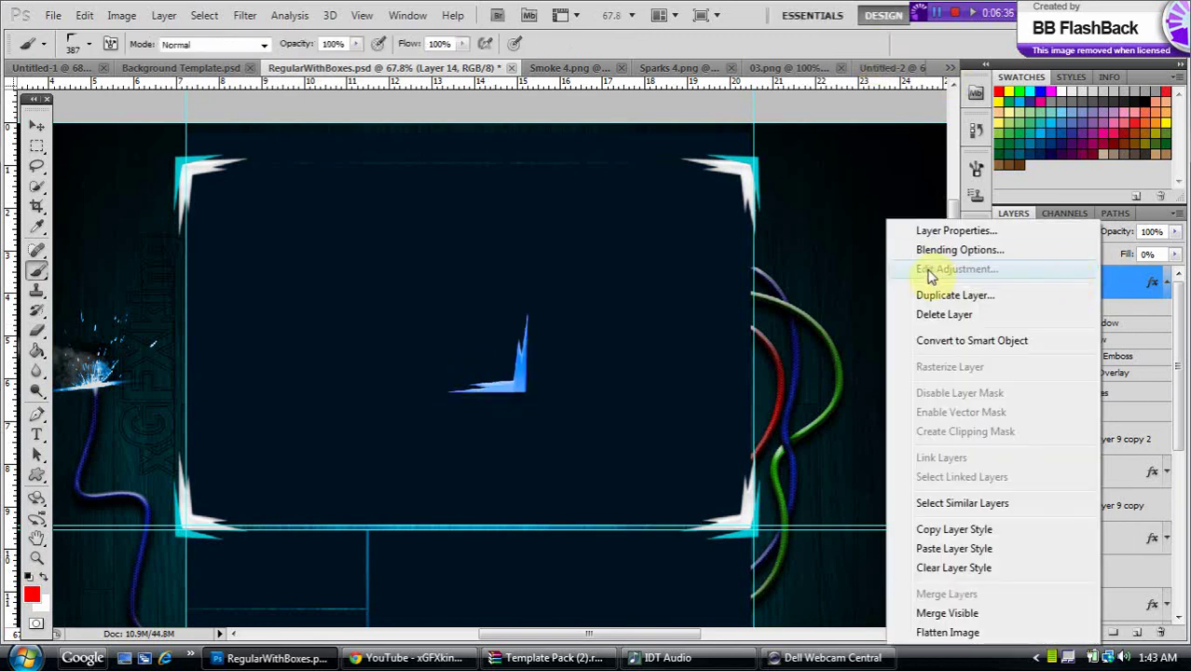
left_click(927, 314)
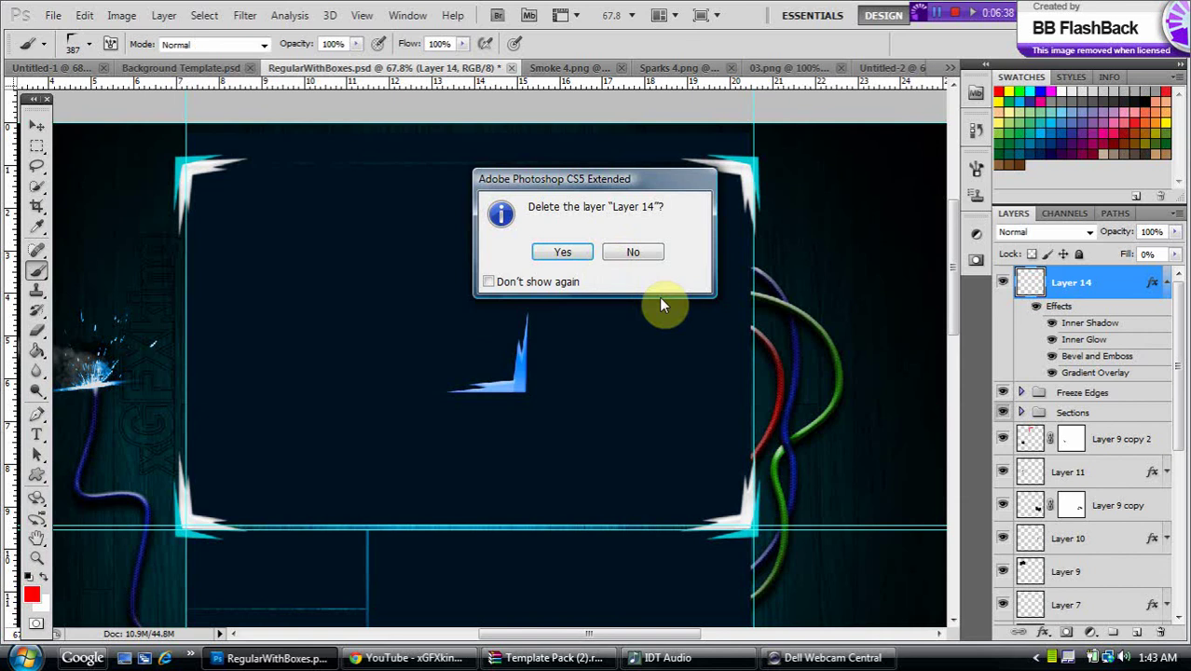
left_click(575, 257)
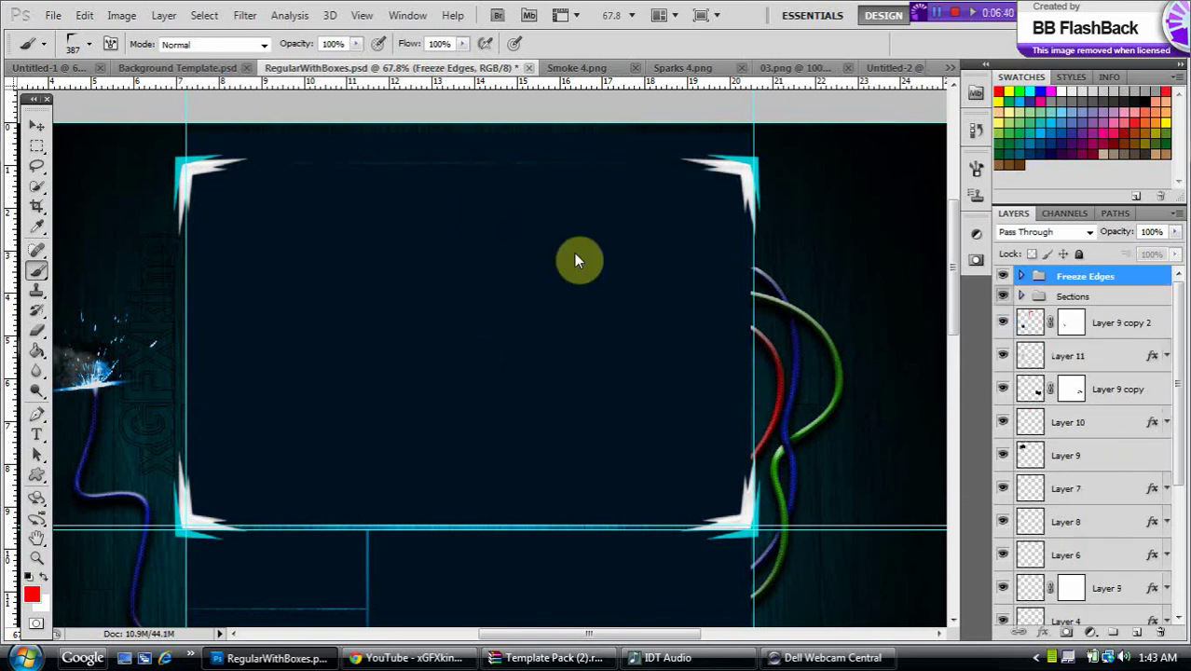